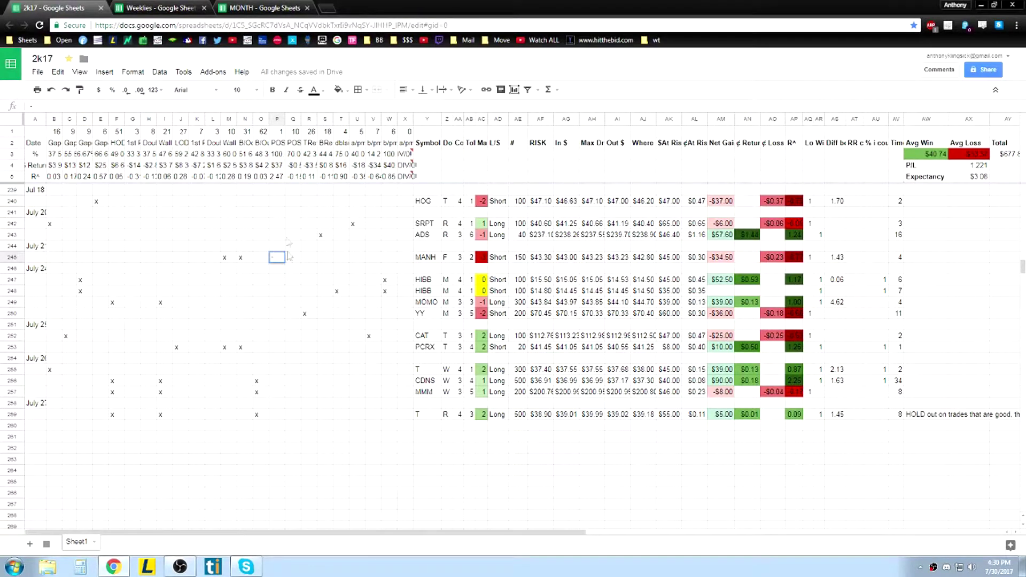
# Step: Clear the '-' from P246 and sum the late-July and two HIBB net gains
pyautogui.press('Delete')
pyautogui.moveTo(719, 414); pyautogui.dragTo(722, 276)
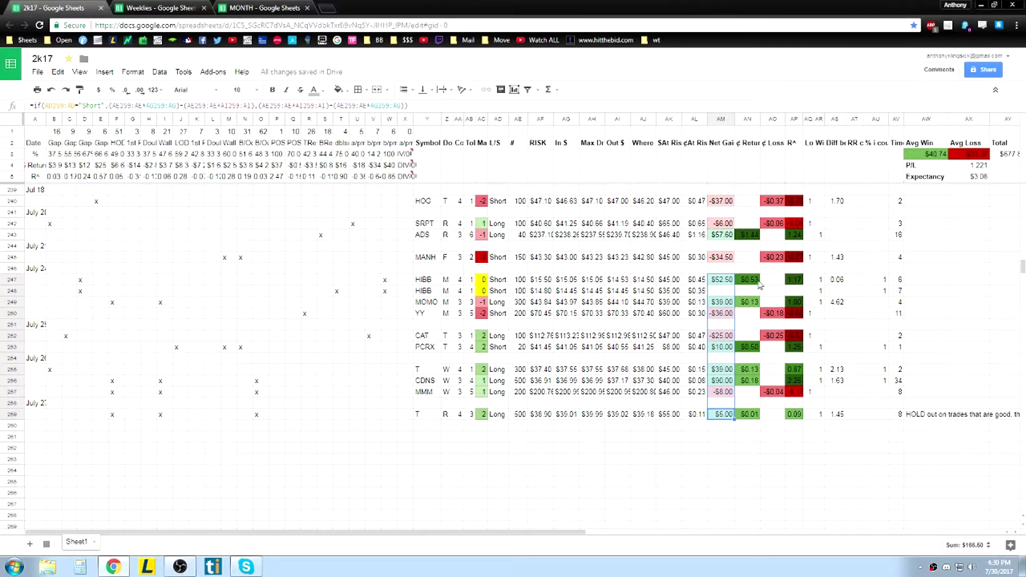
pyautogui.click(461, 283)
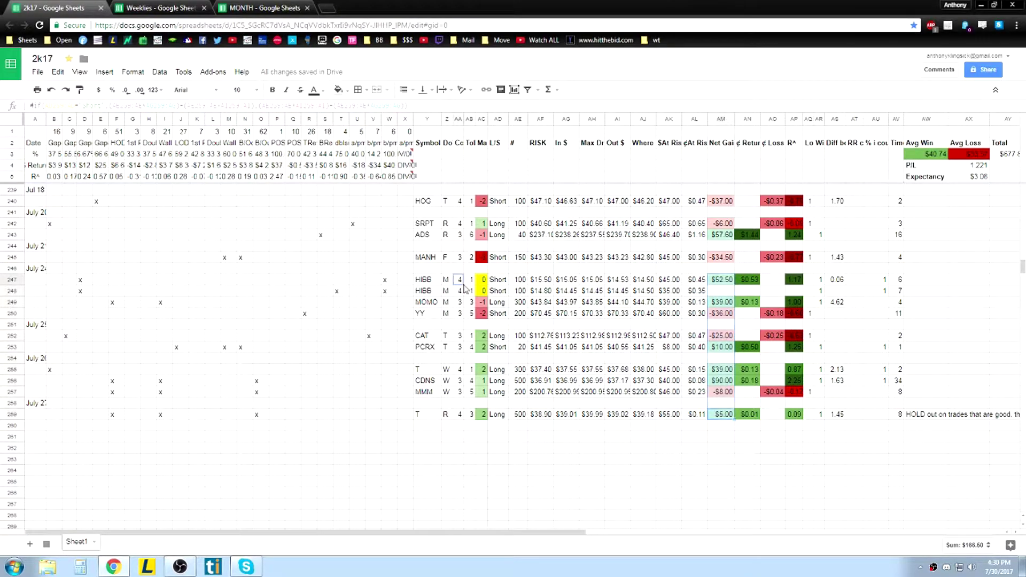
pyautogui.moveTo(720, 279); pyautogui.dragTo(720, 292)
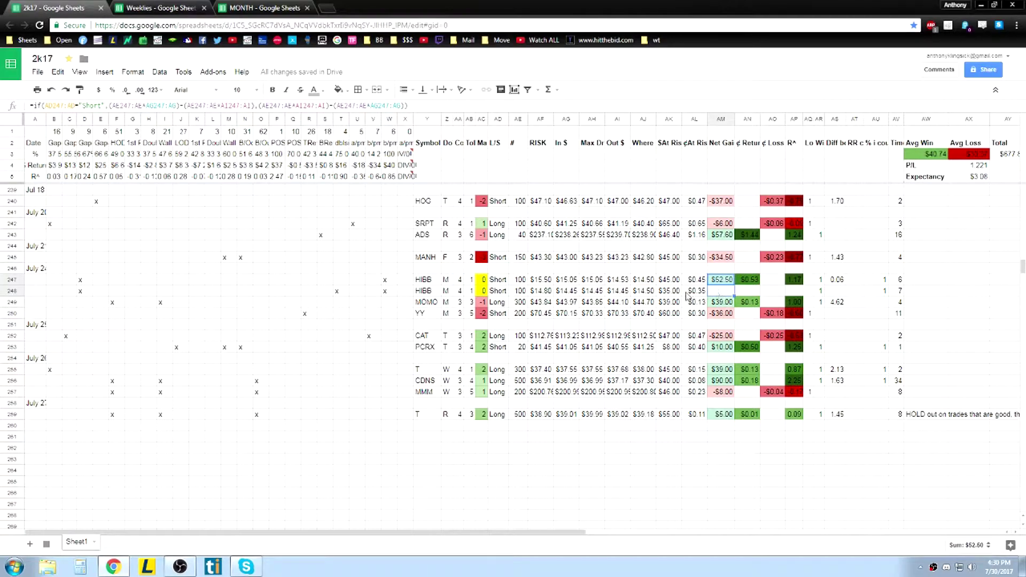
# Step: Check the values in AG248, AJ247 and AJ248 and the AP247 formula
pyautogui.click(565, 291)
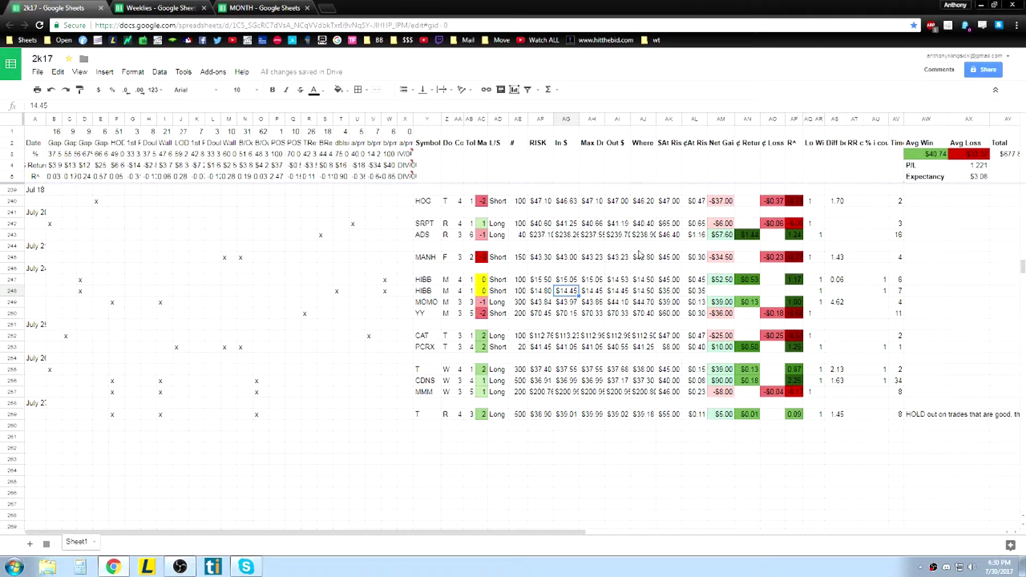
pyautogui.click(619, 282)
pyautogui.click(648, 282)
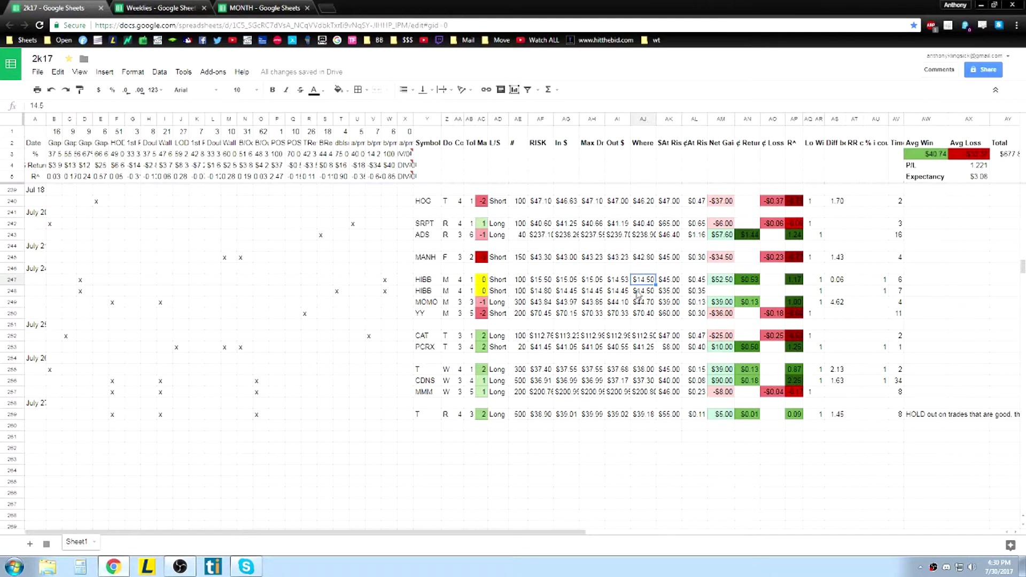
pyautogui.click(650, 291)
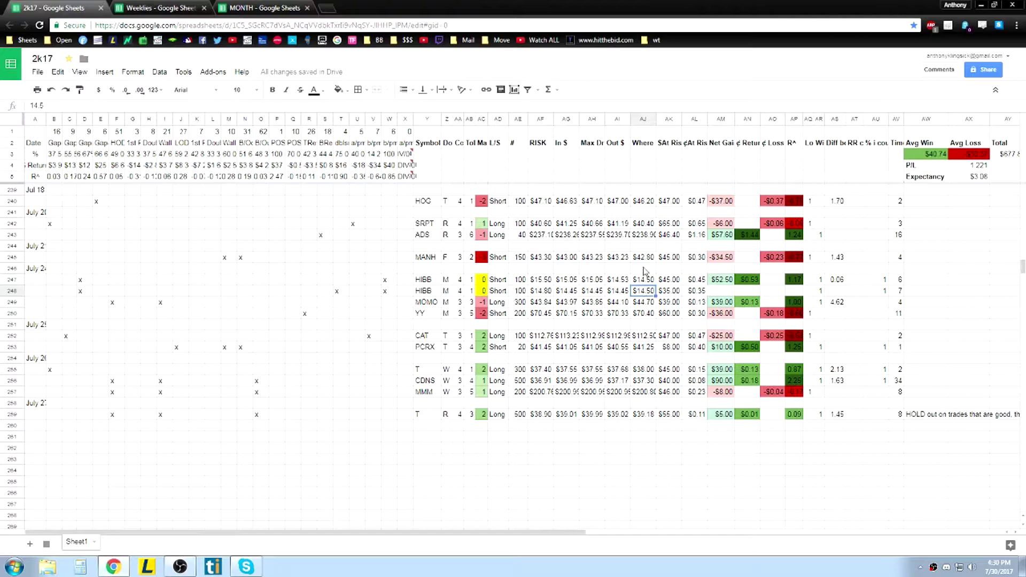
pyautogui.click(793, 280)
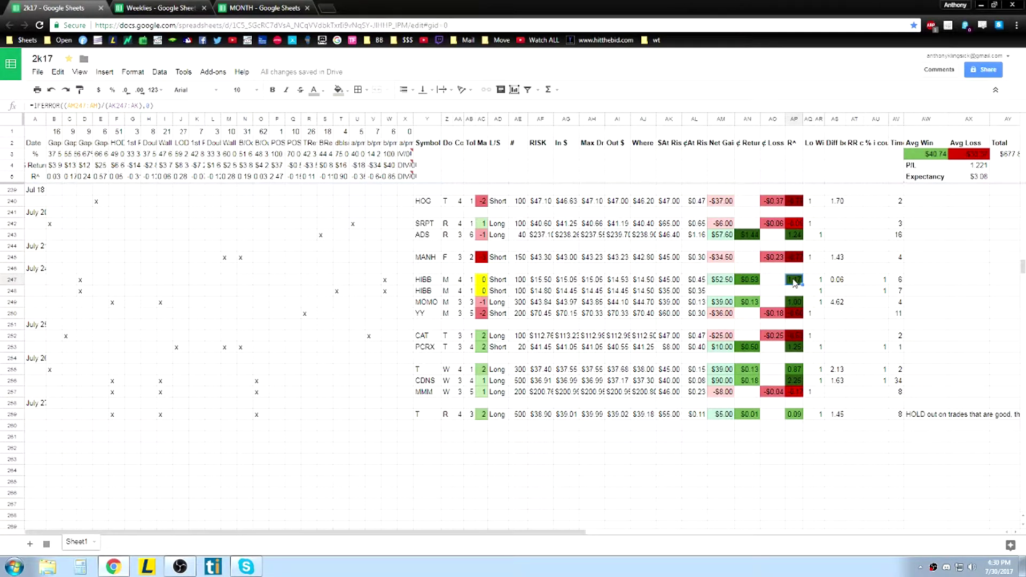
pyautogui.moveTo(795, 313)
pyautogui.mouseDown()
pyautogui.moveTo(795, 395)
pyautogui.moveTo(795, 320)
pyautogui.mouseUp()
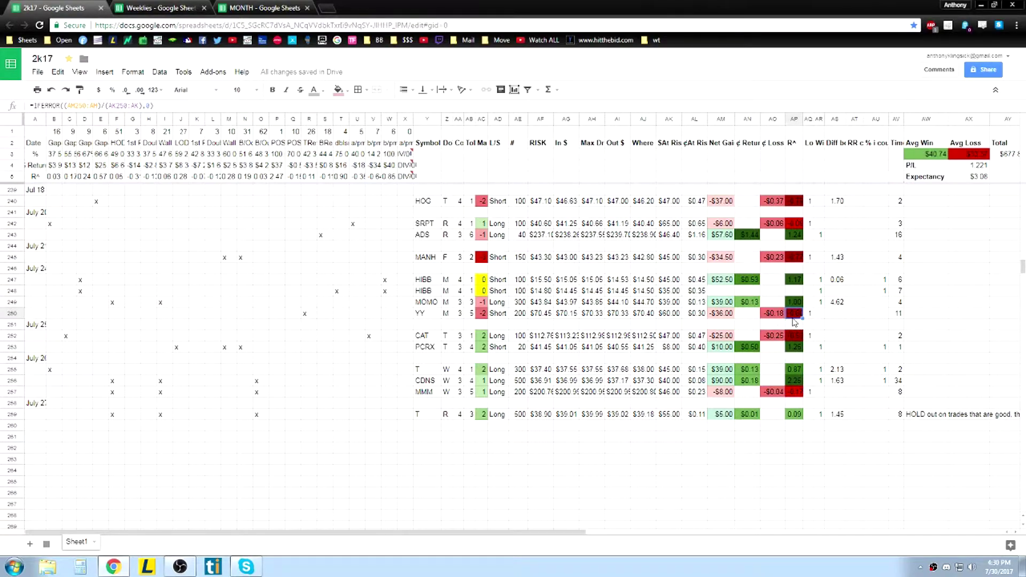
pyautogui.click(794, 392)
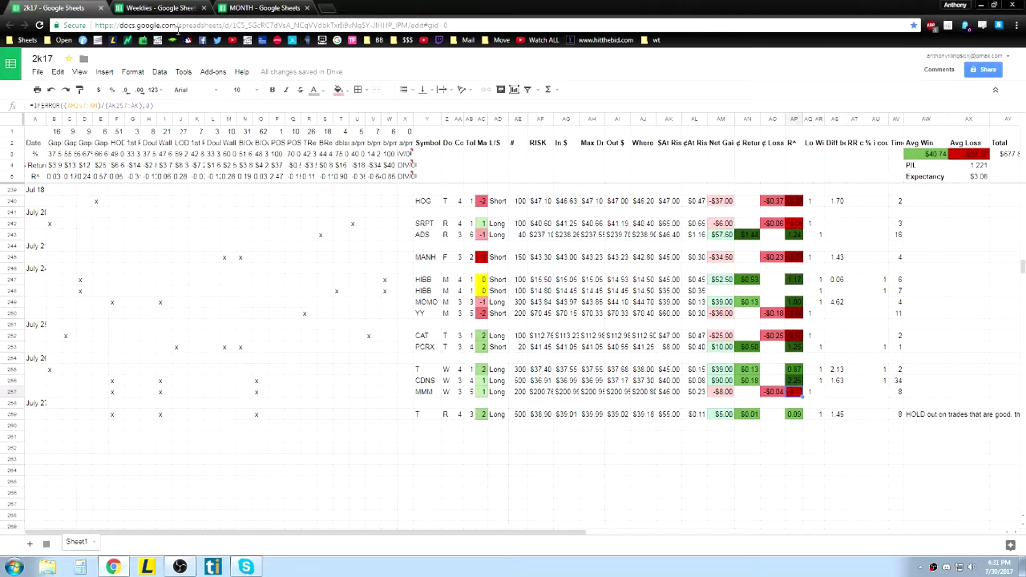
pyautogui.click(155, 7)
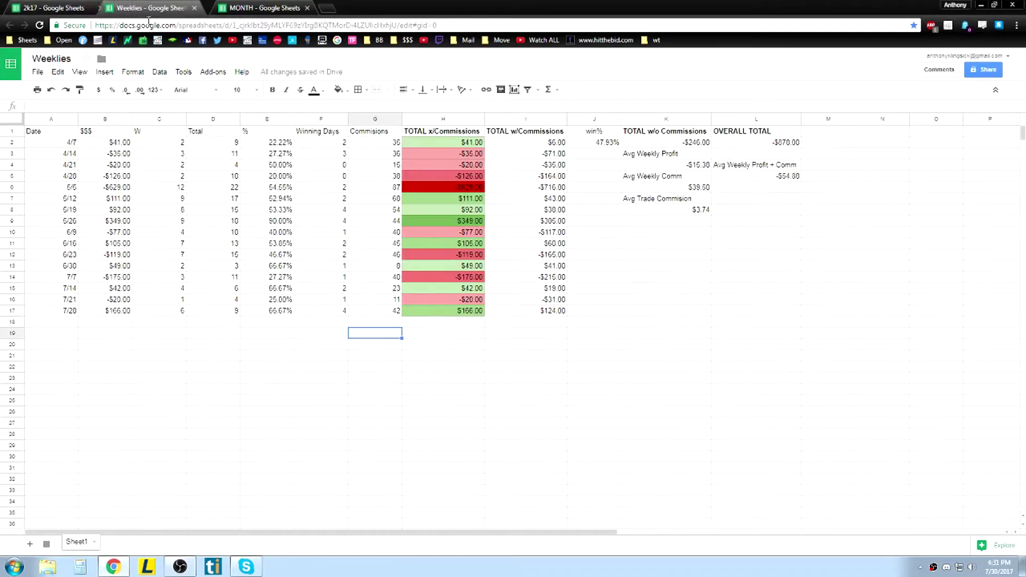
# Step: Review week 7/28's $166.00 total, after-commission total, trade count and commissions on Weeklies
pyautogui.click(122, 312)
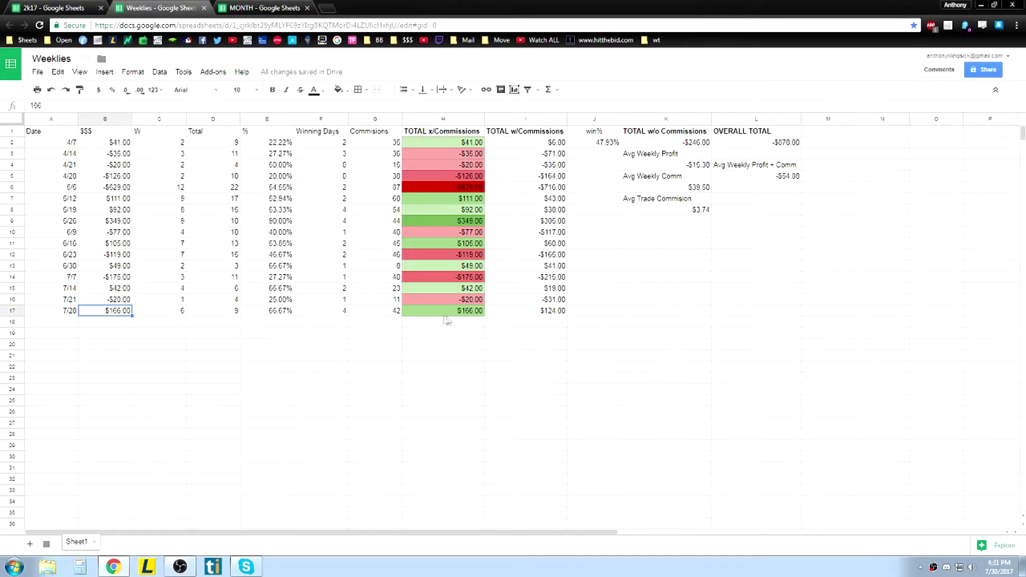
pyautogui.click(560, 315)
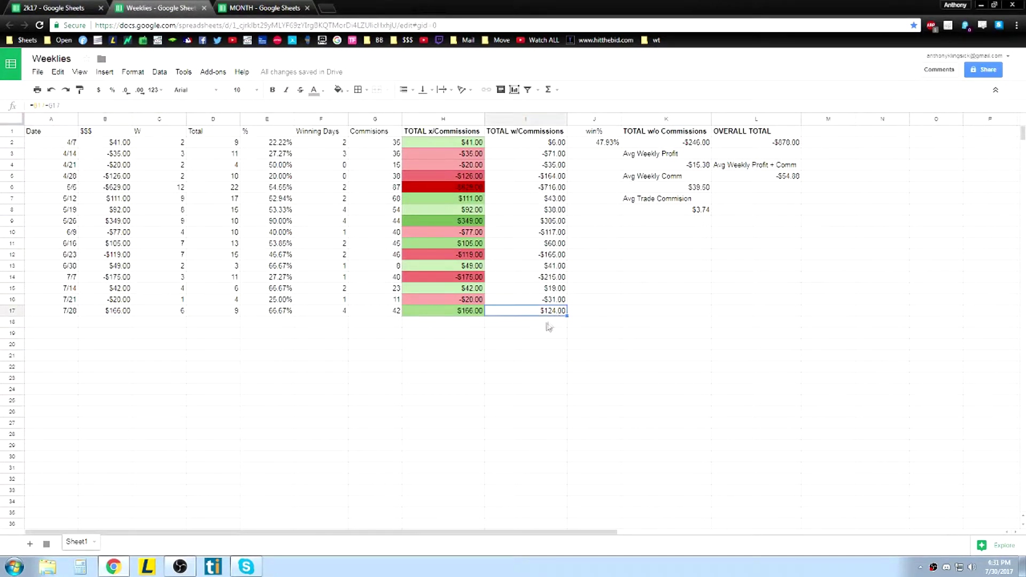
pyautogui.click(379, 313)
pyautogui.click(233, 314)
pyautogui.click(382, 314)
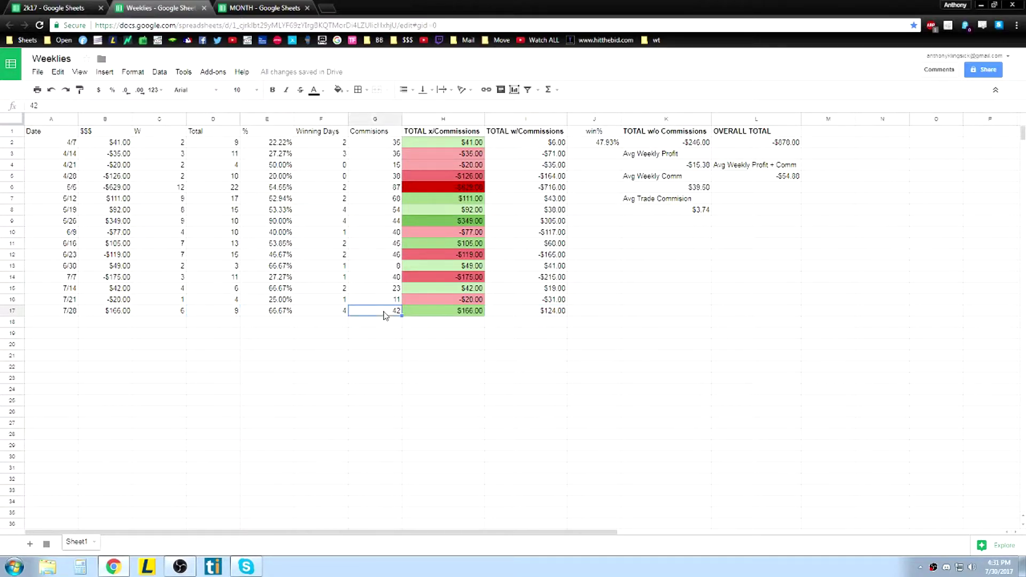
pyautogui.click(379, 278)
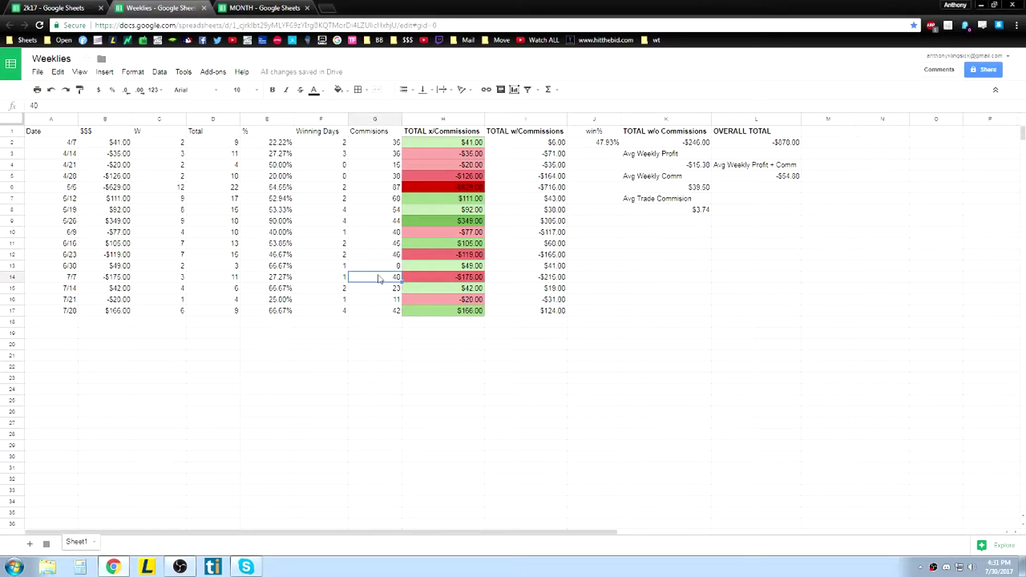
pyautogui.click(237, 314)
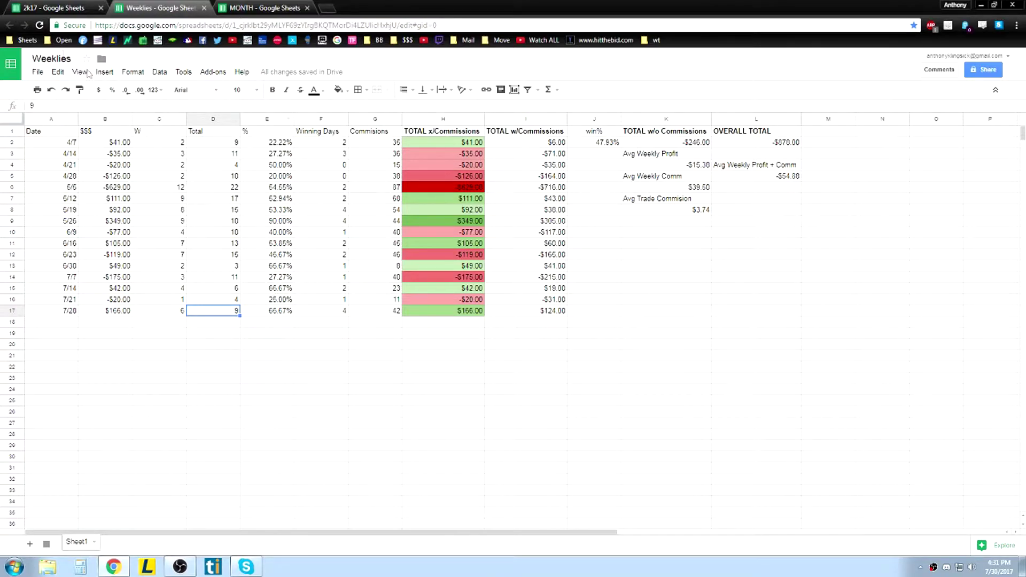
pyautogui.click(29, 7)
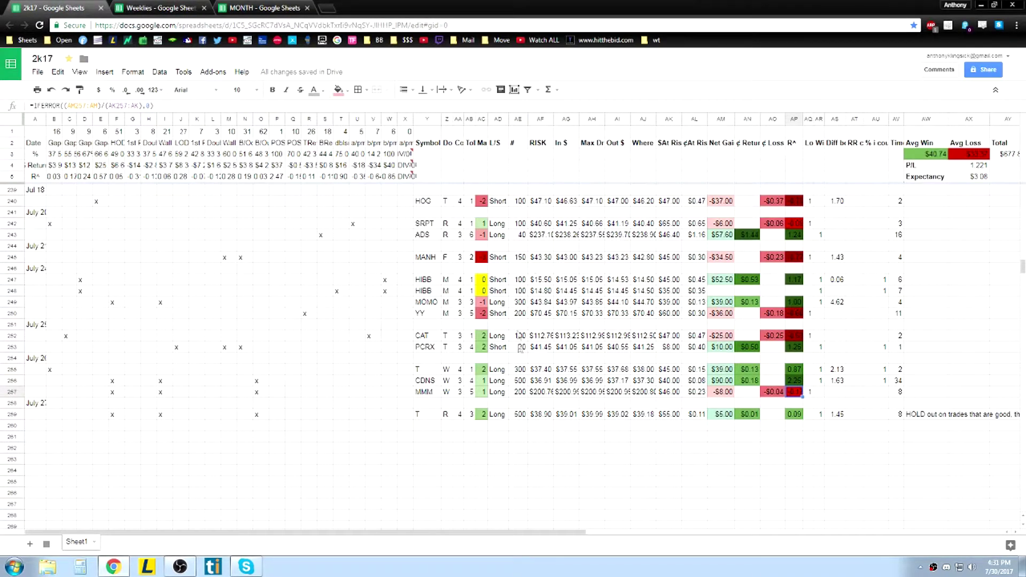
pyautogui.click(519, 381)
pyautogui.click(519, 414)
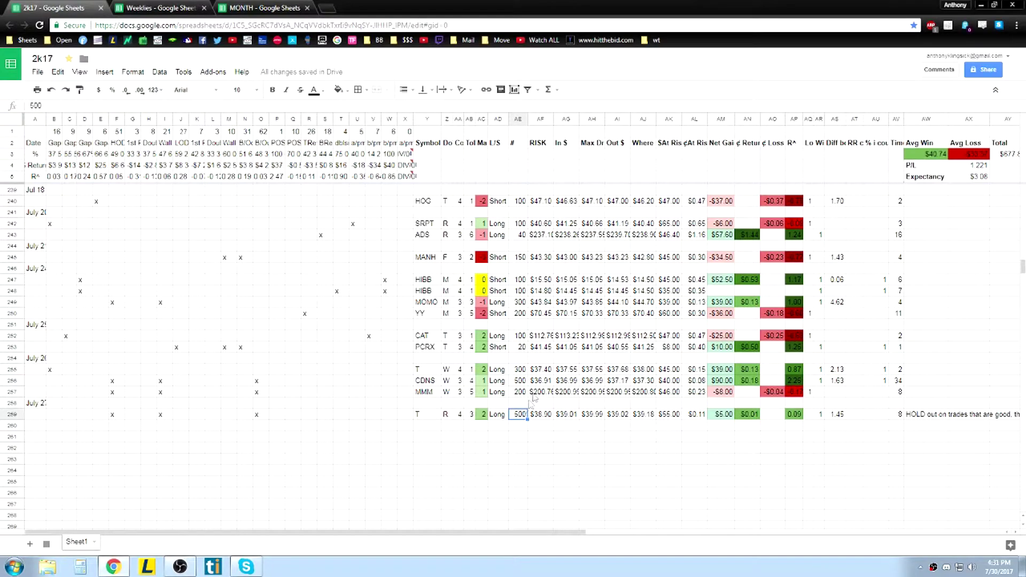
pyautogui.click(520, 303)
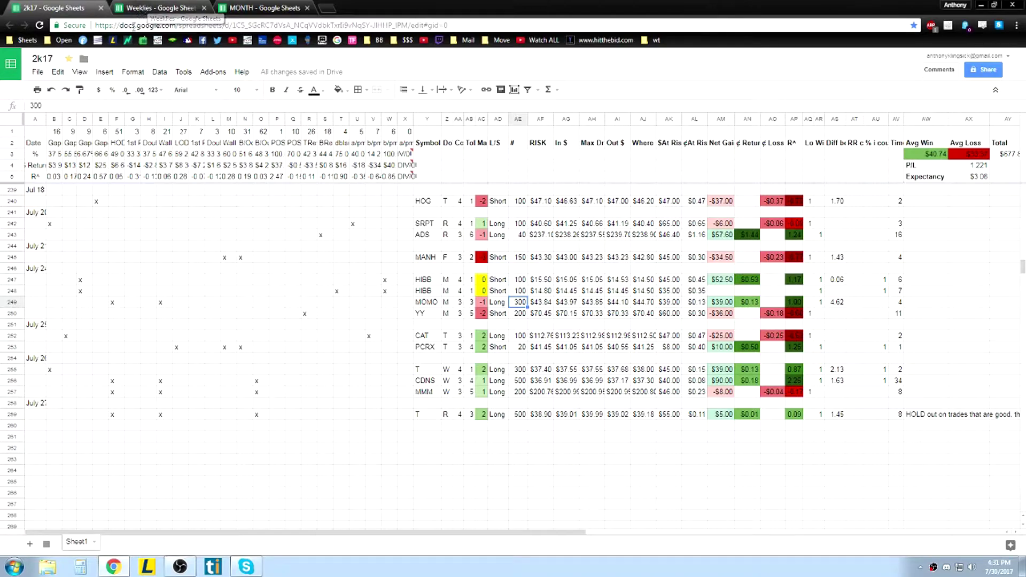
pyautogui.click(149, 9)
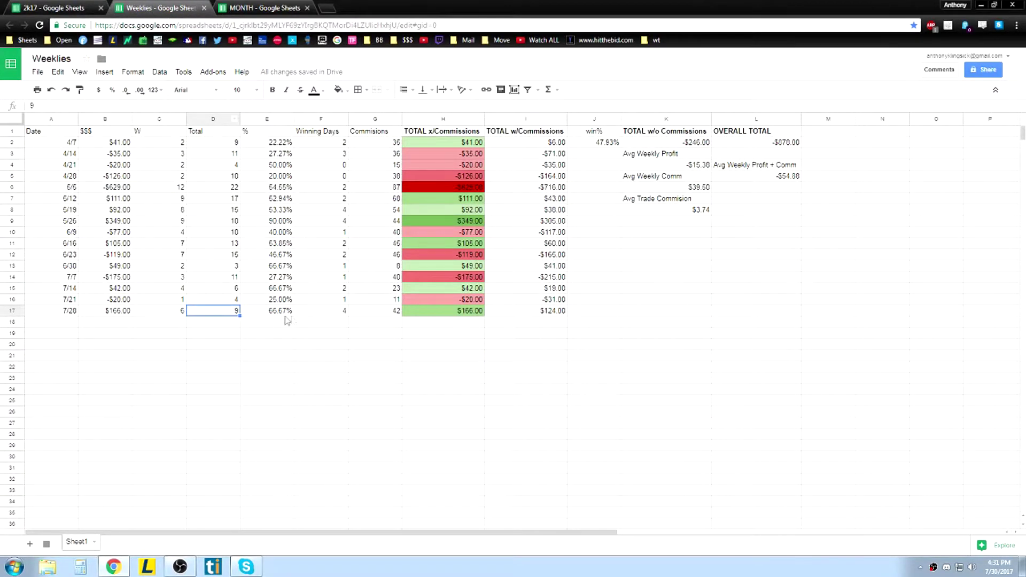
# Step: Enter 3 as week 7/28's winning days in cell F17 on Weeklies
pyautogui.click(284, 315)
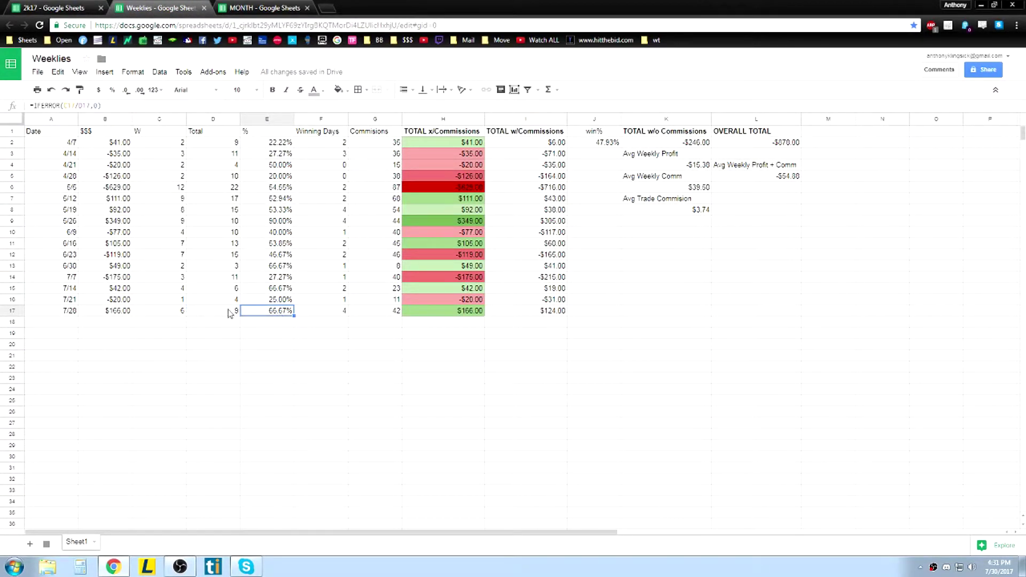
pyautogui.click(338, 311)
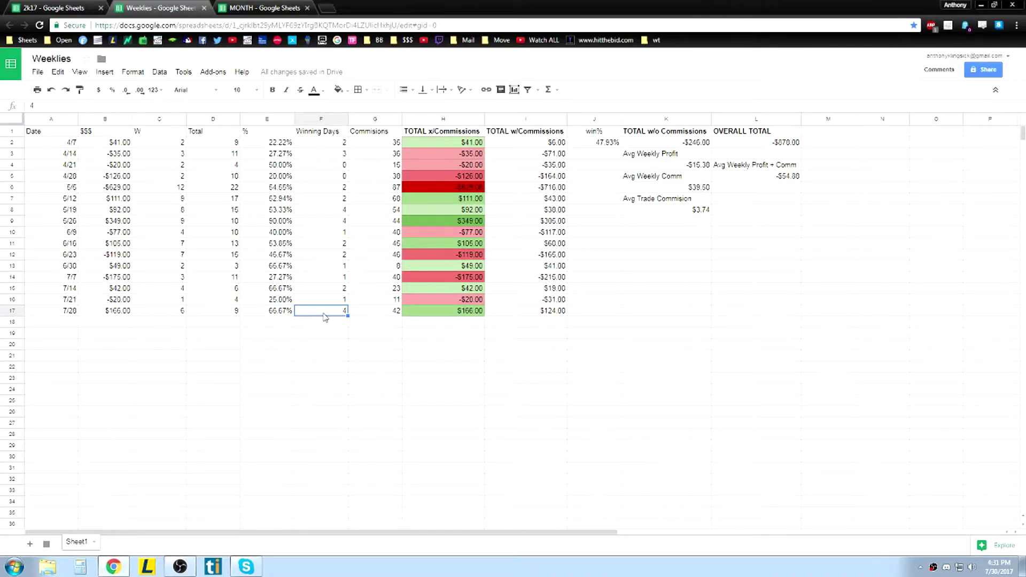
pyautogui.write('3')
pyautogui.press('Return')
# Step: Change July's winning days in MONTH cell F5 from 8 / 14 to 7 / 14
pyautogui.click(239, 5)
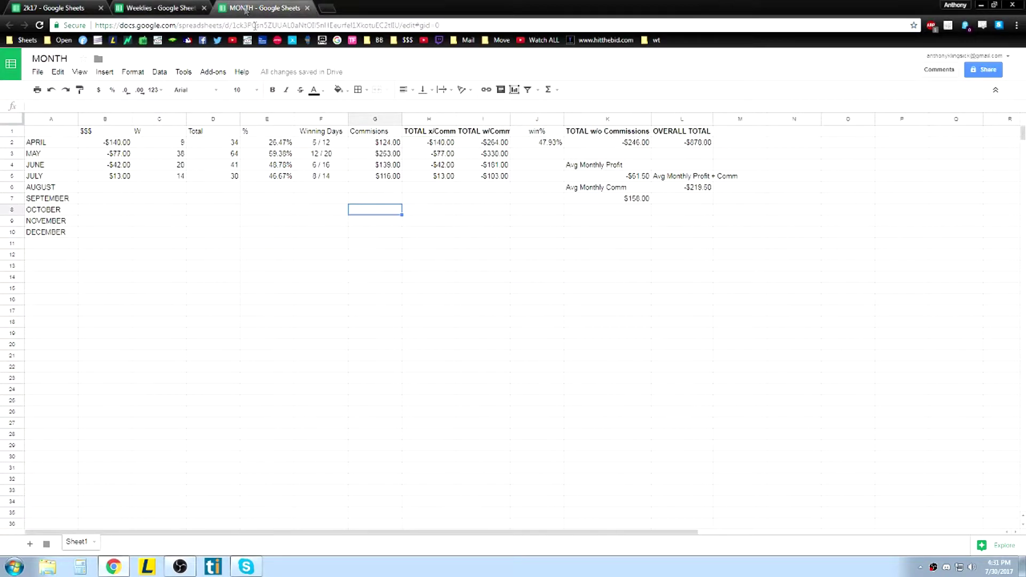
pyautogui.click(326, 176)
pyautogui.doubleClick(31, 106)
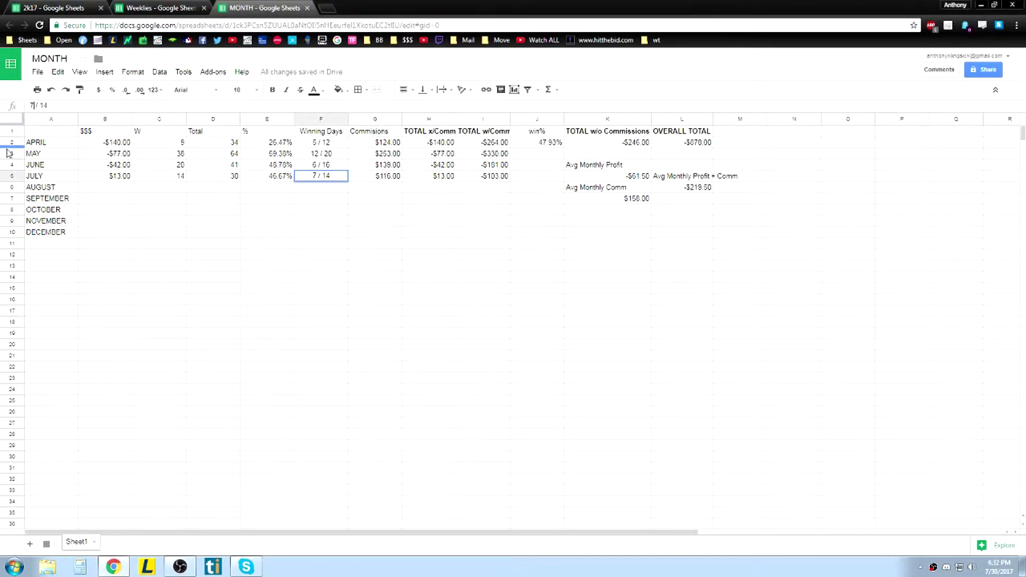
pyautogui.press('Return')
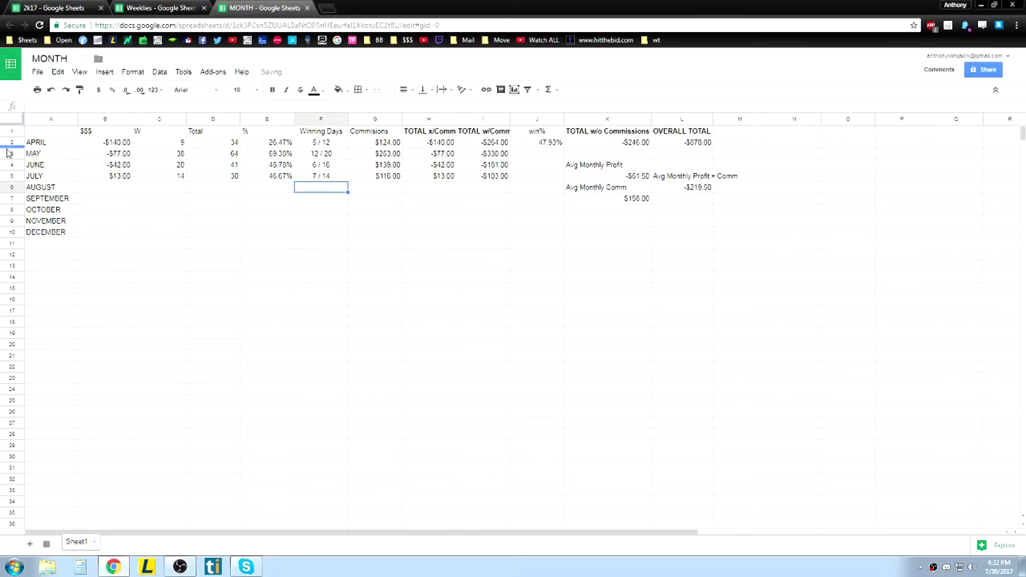
# Step: Sum the July weeks' after-commission results on Weeklies and compare with July's $13.00 total in B5
pyautogui.click(163, 12)
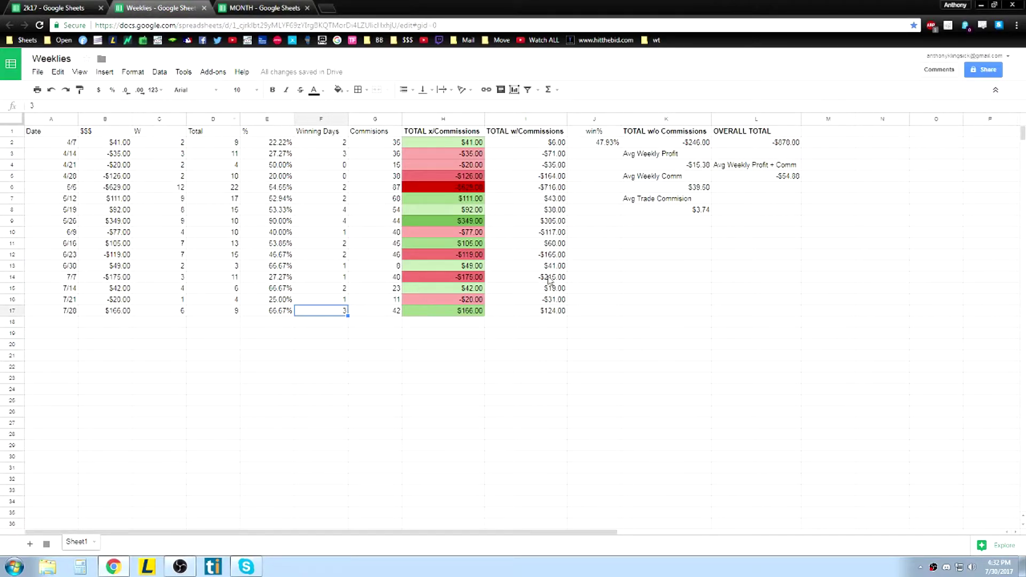
pyautogui.moveTo(544, 281); pyautogui.dragTo(536, 309)
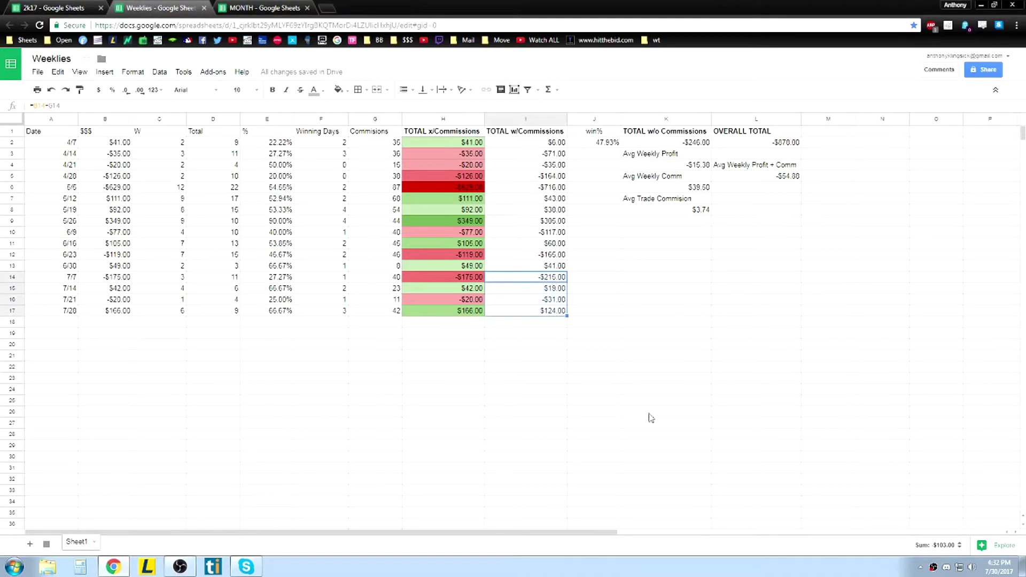
pyautogui.click(263, 7)
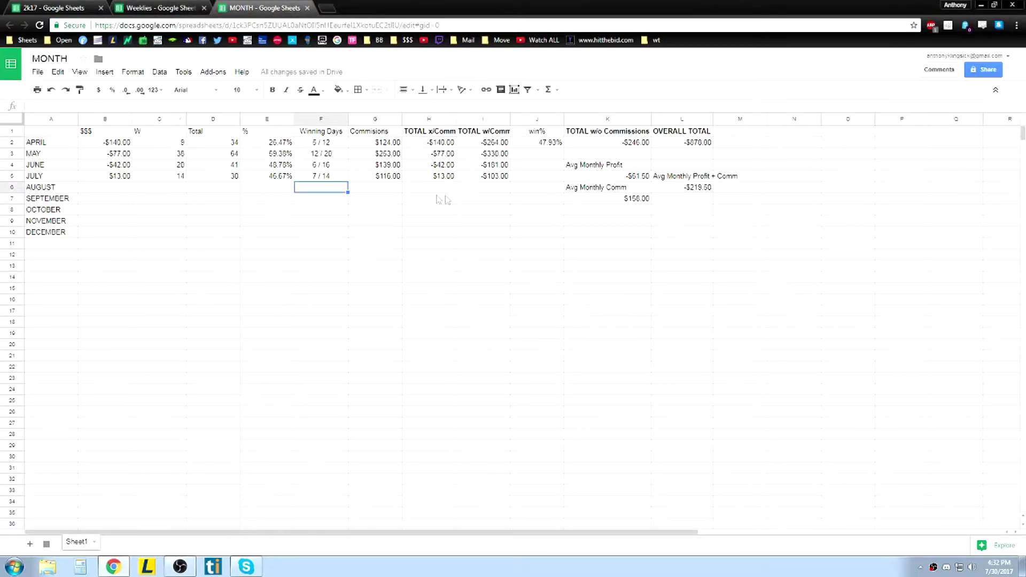
pyautogui.click(484, 177)
pyautogui.click(109, 178)
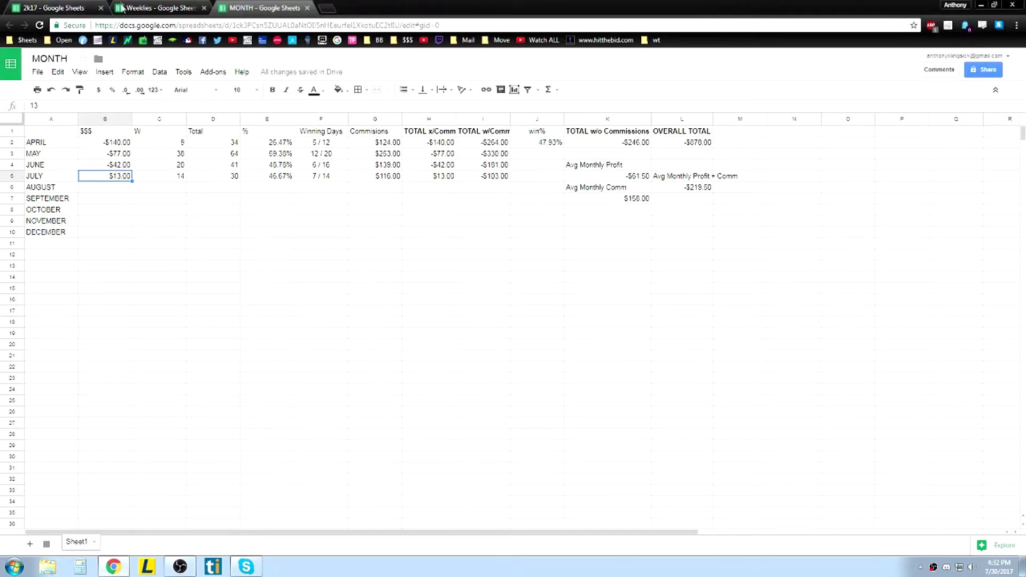
pyautogui.click(64, 7)
pyautogui.scroll(-5, 355, 297)
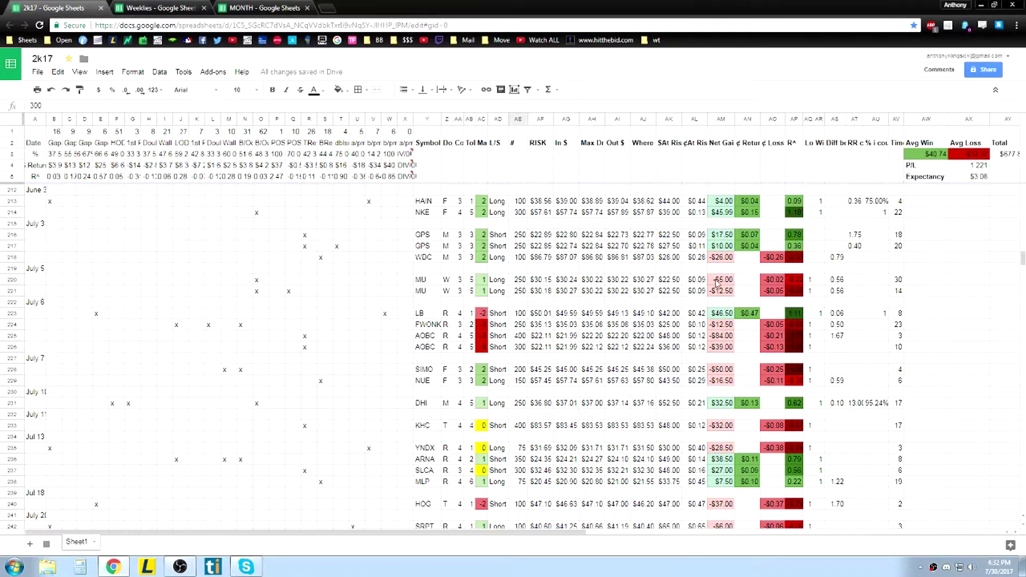
pyautogui.click(721, 246)
pyautogui.click(794, 247)
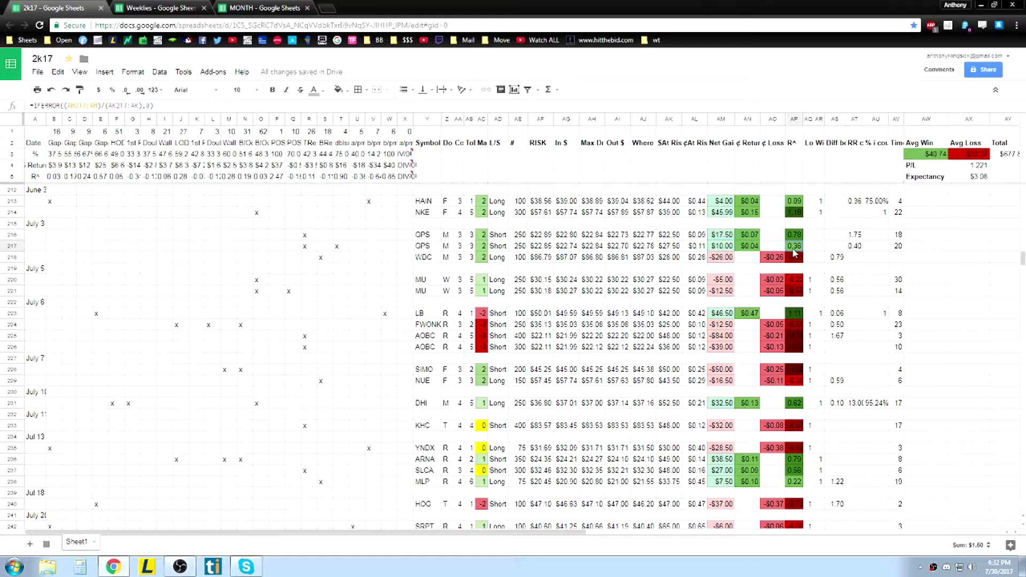
pyautogui.click(800, 336)
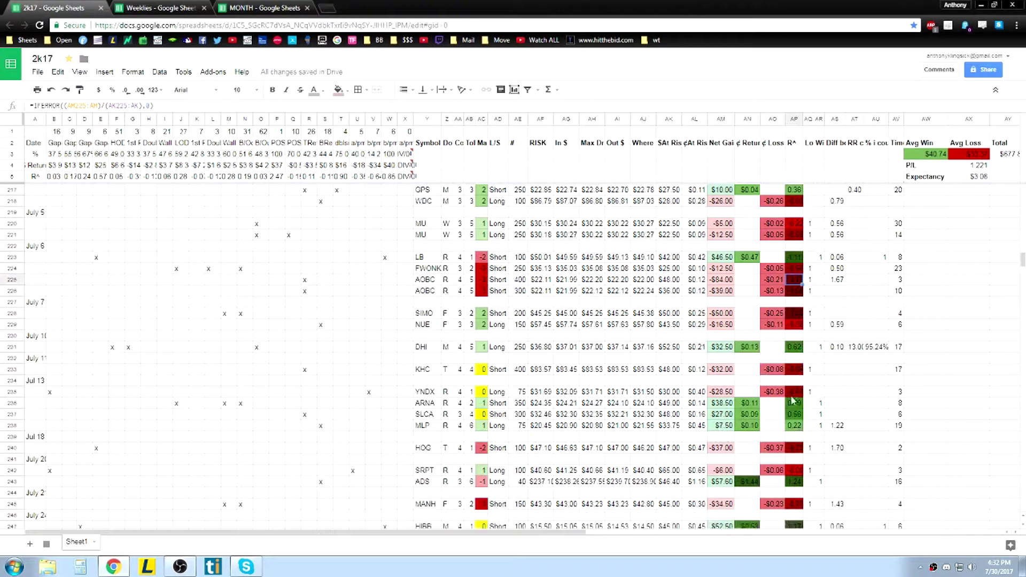
pyautogui.scroll(-1, 807, 374)
pyautogui.scroll(1, 809, 364)
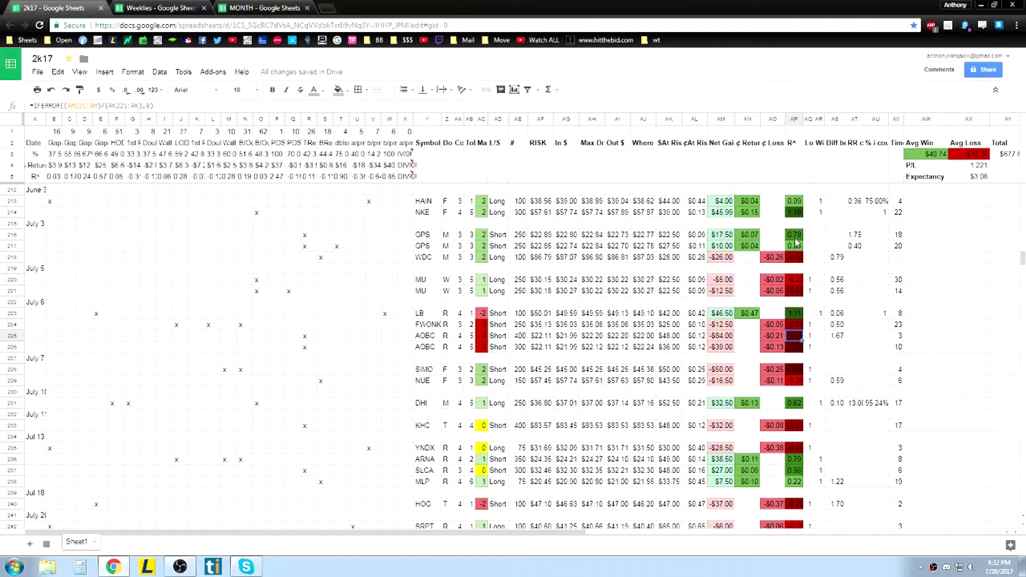
pyautogui.click(795, 234)
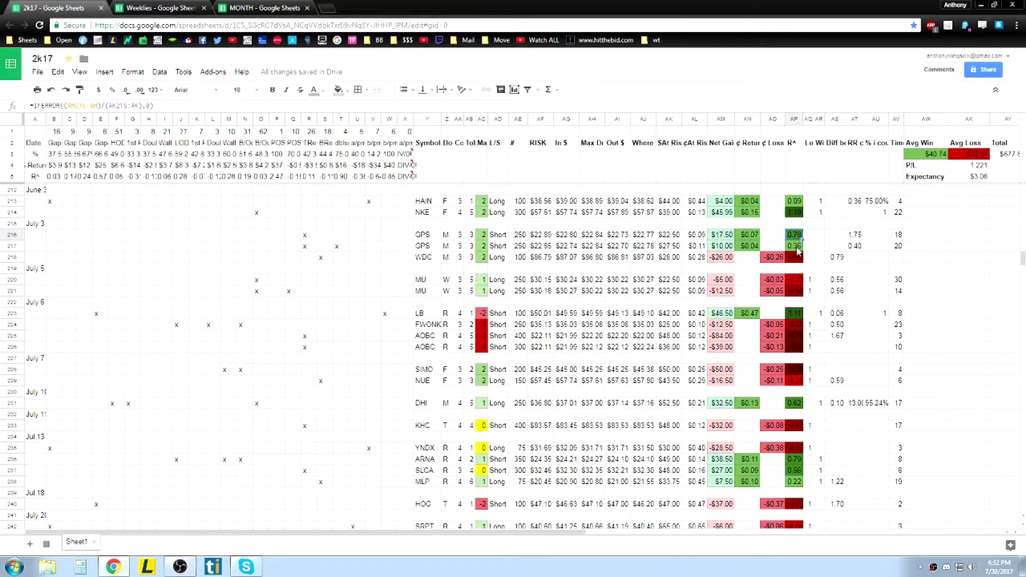
pyautogui.click(795, 316)
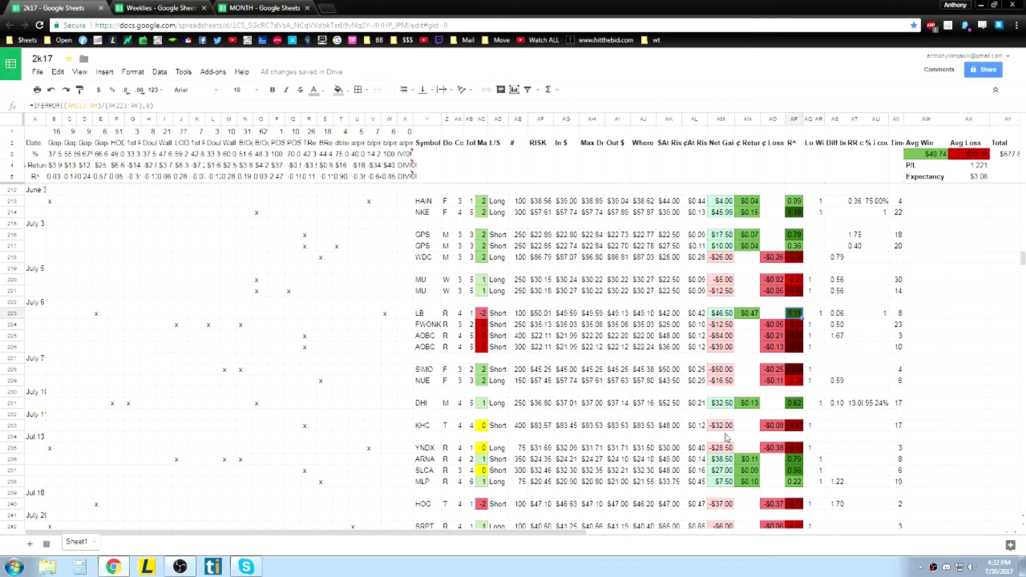
pyautogui.scroll(-2, 695, 432)
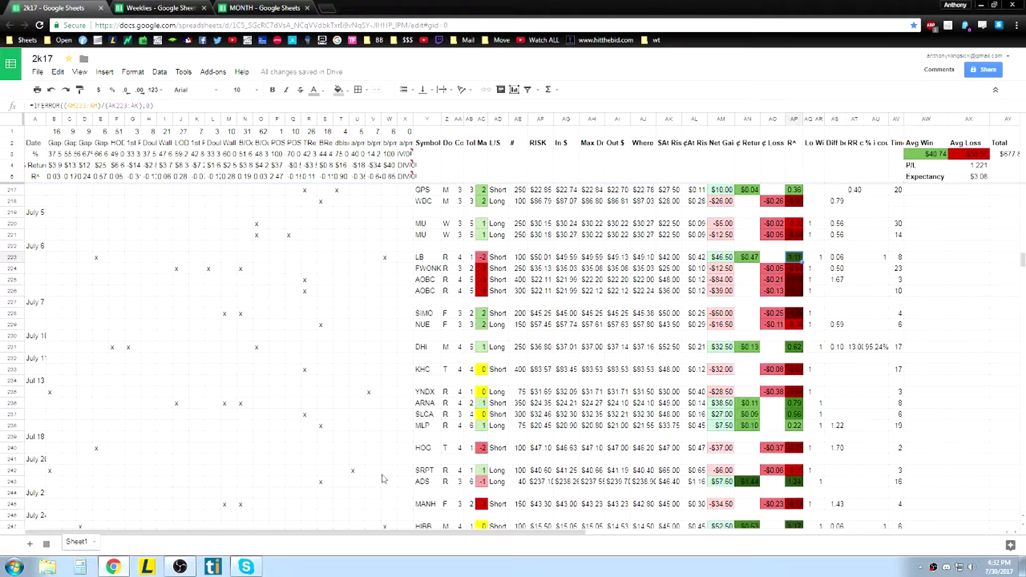
pyautogui.click(33, 460)
pyautogui.scroll(1, 733, 372)
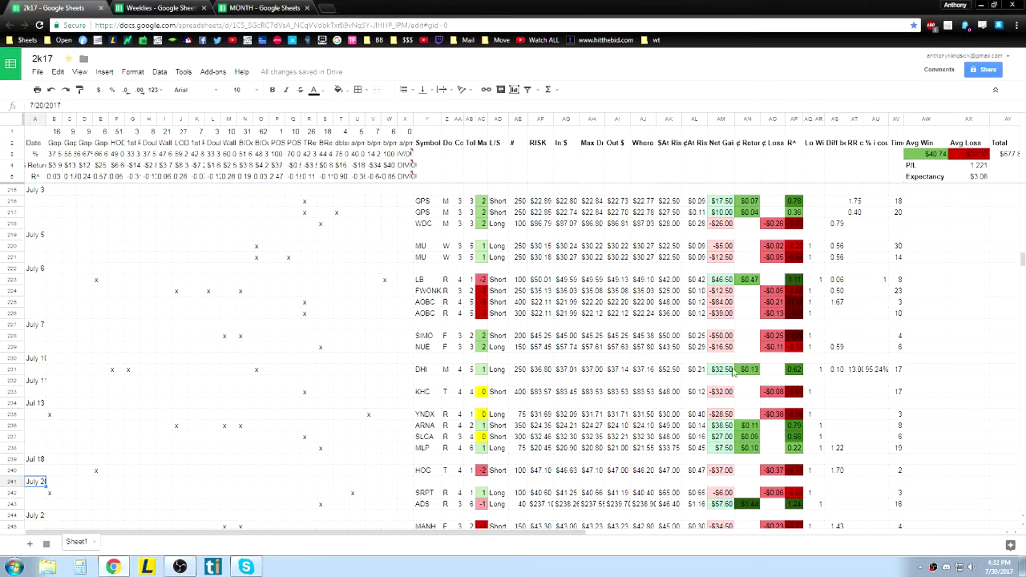
pyautogui.scroll(1, 800, 264)
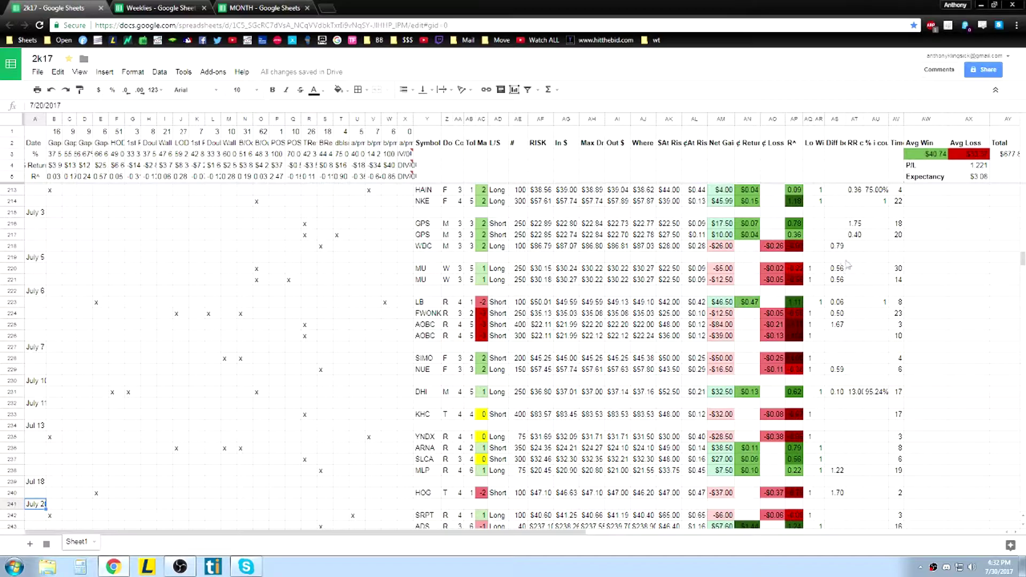
pyautogui.click(885, 302)
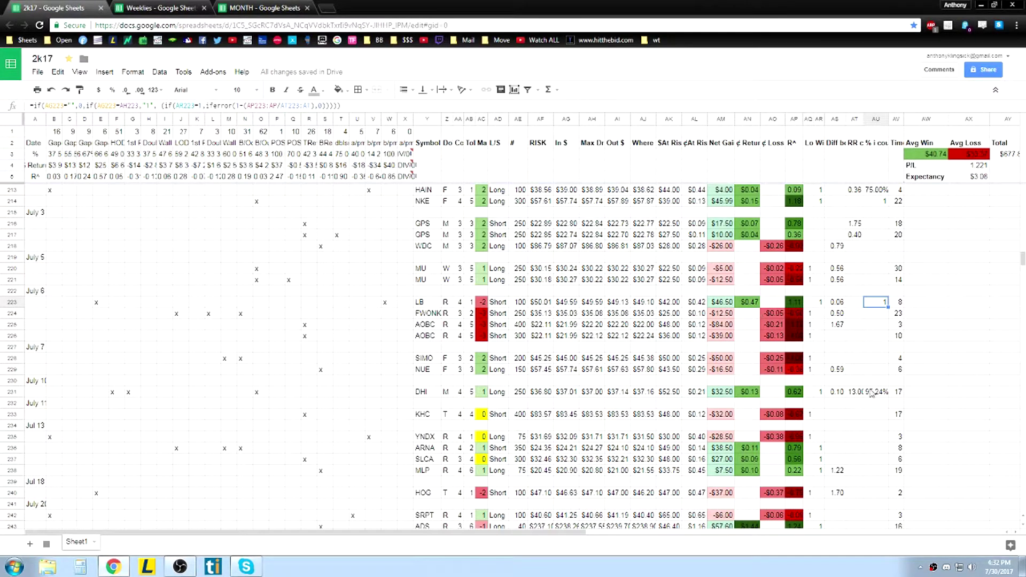
pyautogui.scroll(-1, 872, 393)
pyautogui.click(871, 371)
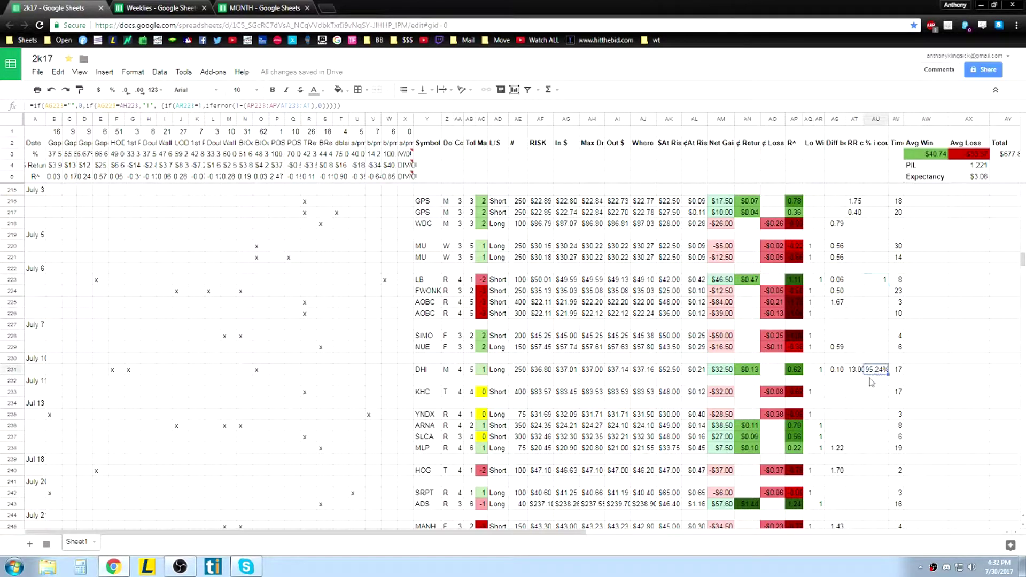
pyautogui.scroll(-3, 853, 345)
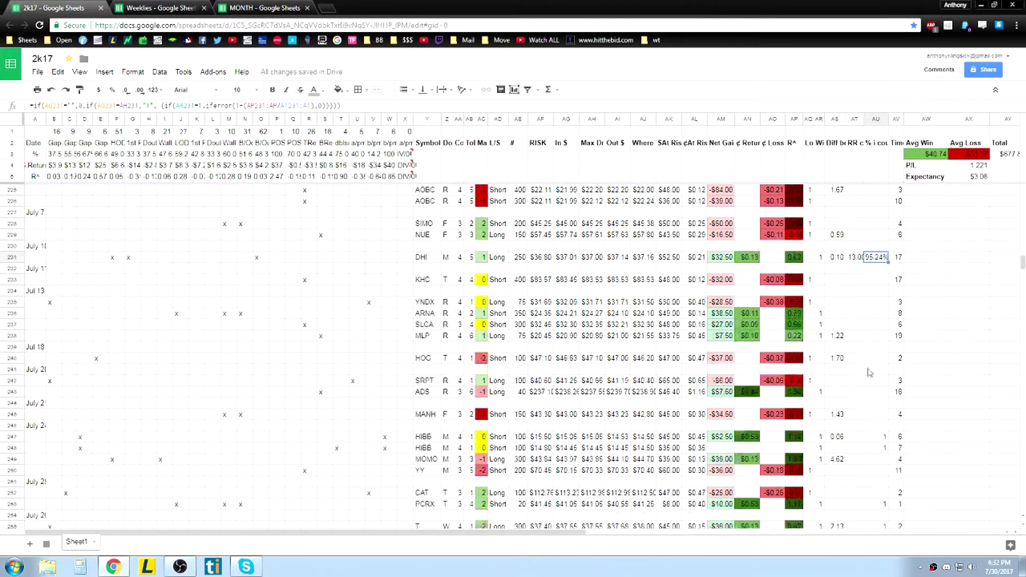
pyautogui.click(879, 438)
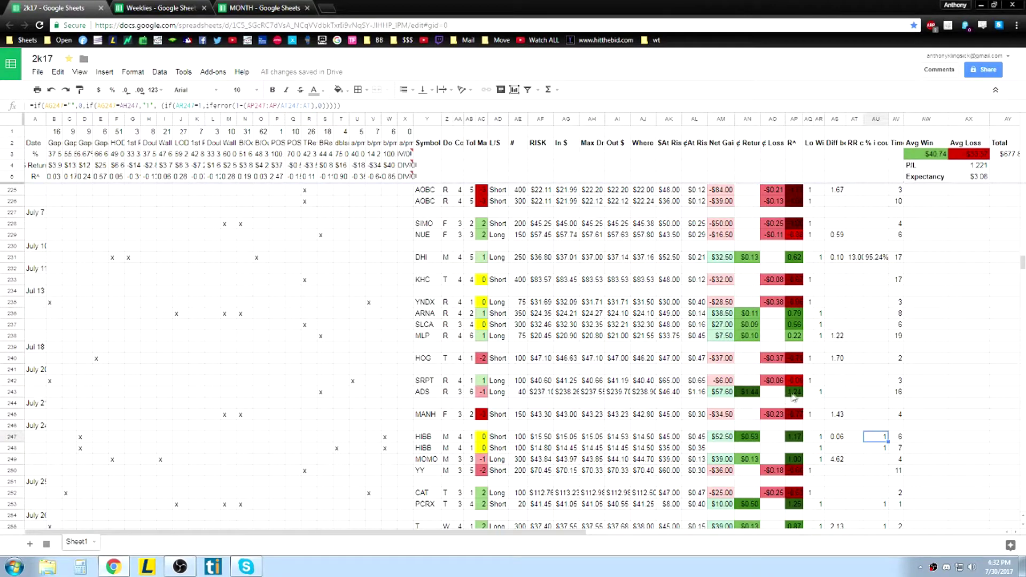
pyautogui.scroll(2, 618, 396)
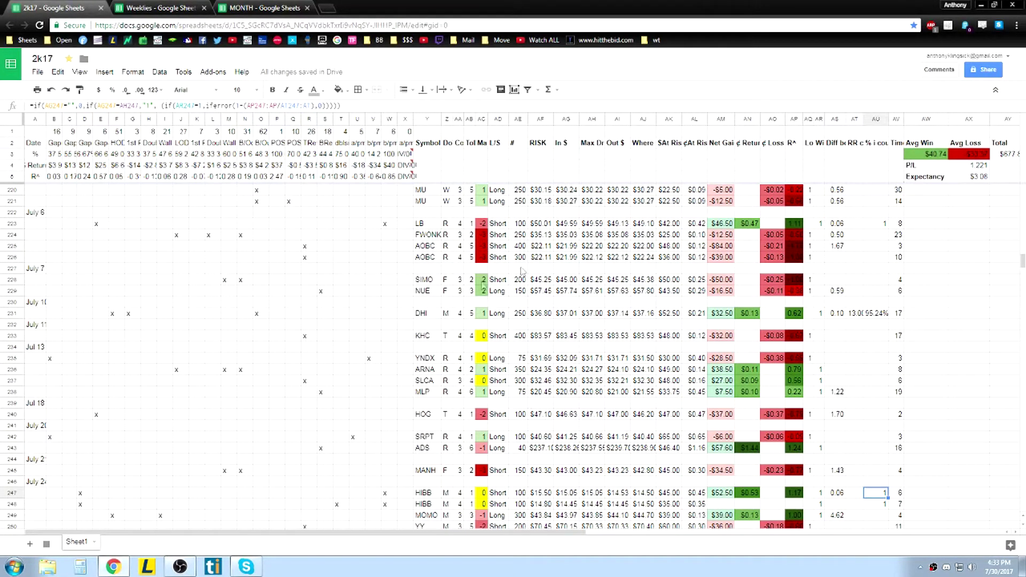
pyautogui.scroll(3, 559, 259)
pyautogui.scroll(-1, 748, 345)
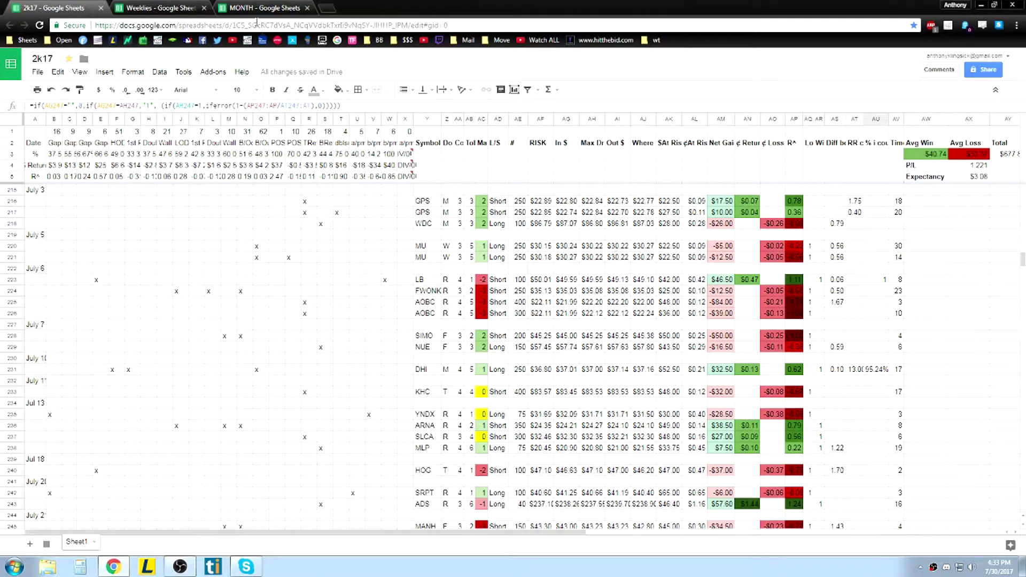
pyautogui.click(270, 8)
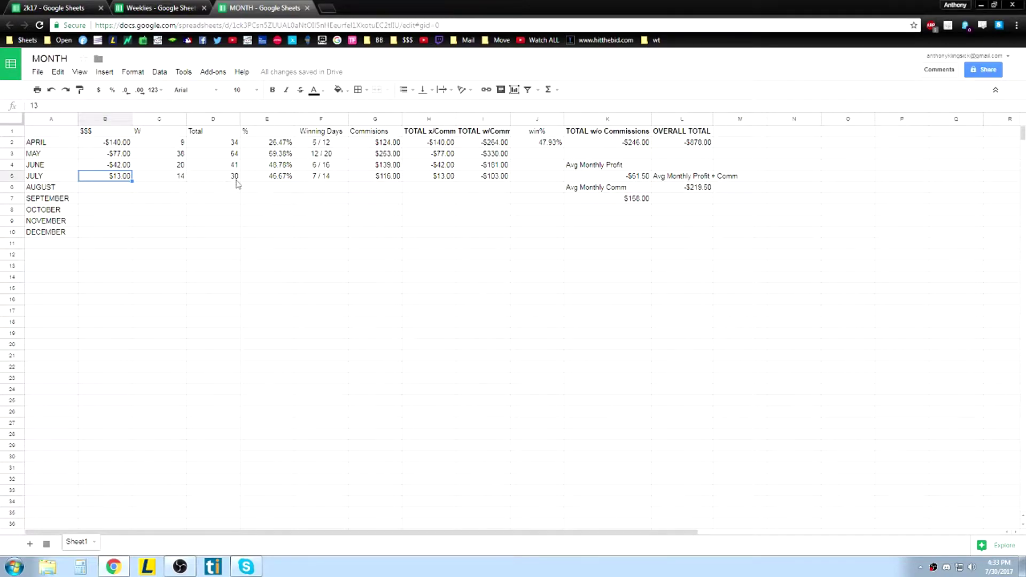
# Step: Select July's wins and total trades, then check May–July totals with commissions in I3–I5
pyautogui.moveTo(182, 182); pyautogui.dragTo(206, 183)
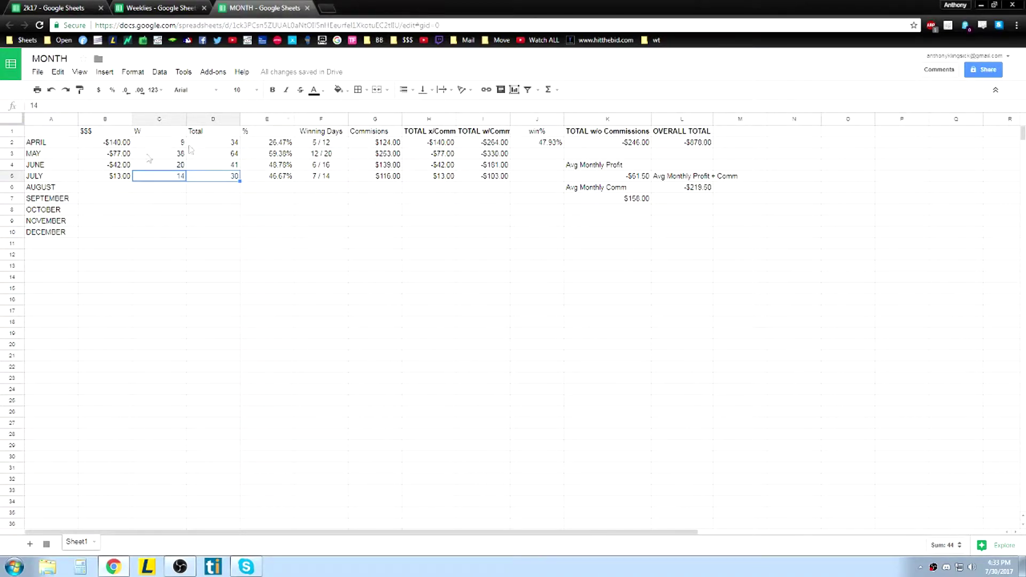
pyautogui.click(472, 155)
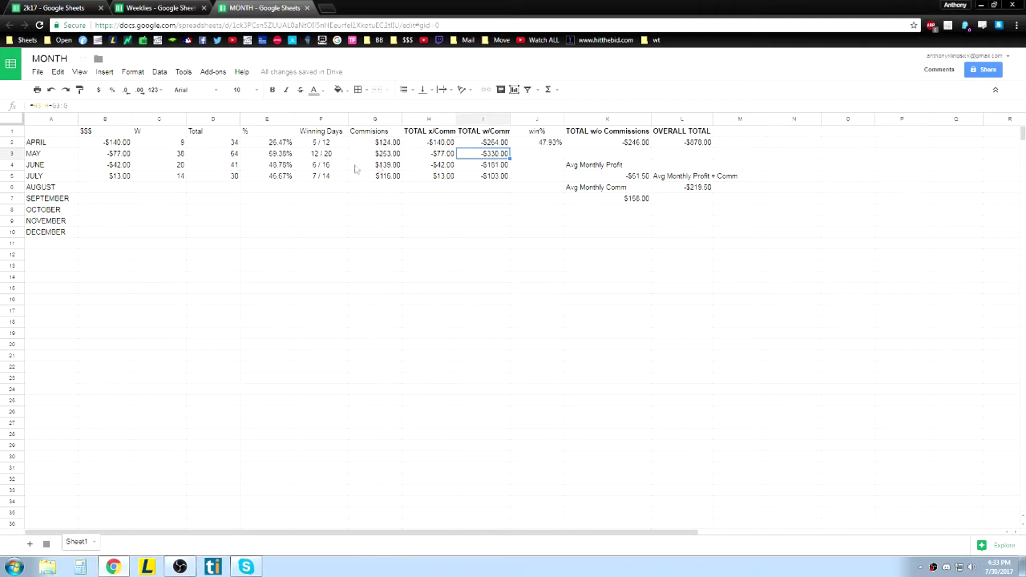
pyautogui.click(495, 167)
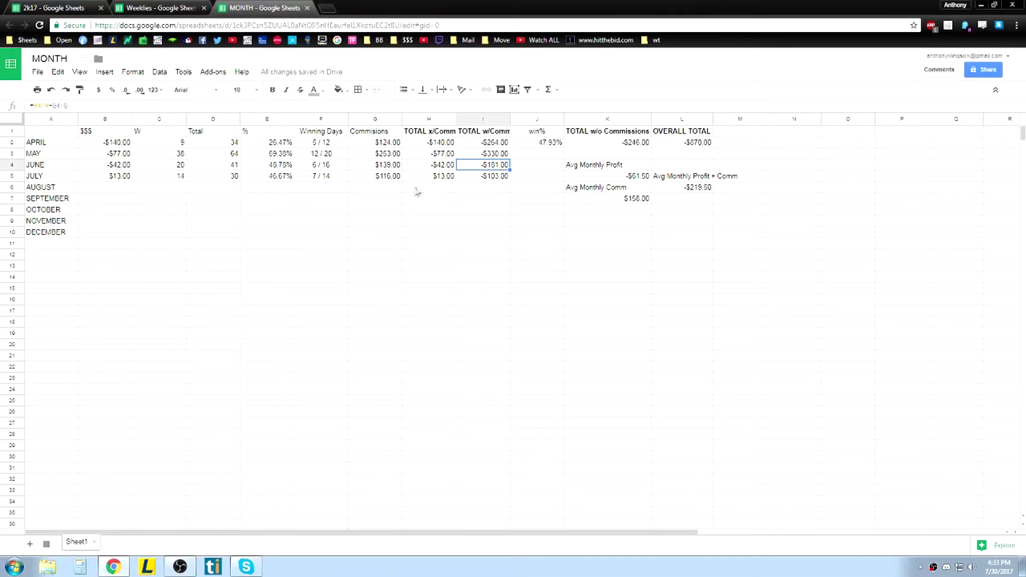
pyautogui.click(489, 179)
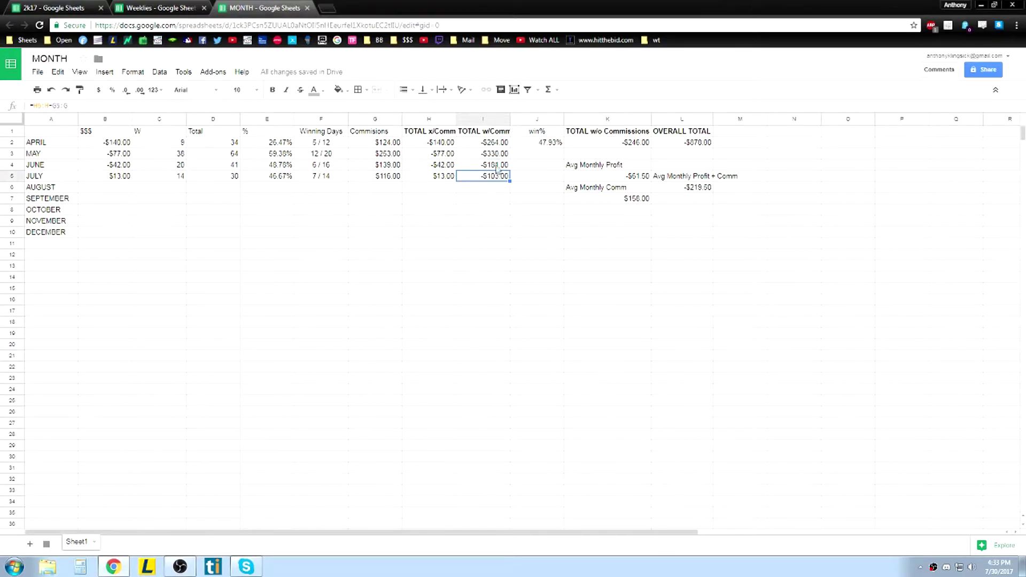
pyautogui.moveTo(492, 167); pyautogui.dragTo(495, 178)
pyautogui.click(495, 178)
pyautogui.click(177, 9)
pyautogui.click(257, 9)
pyautogui.click(337, 197)
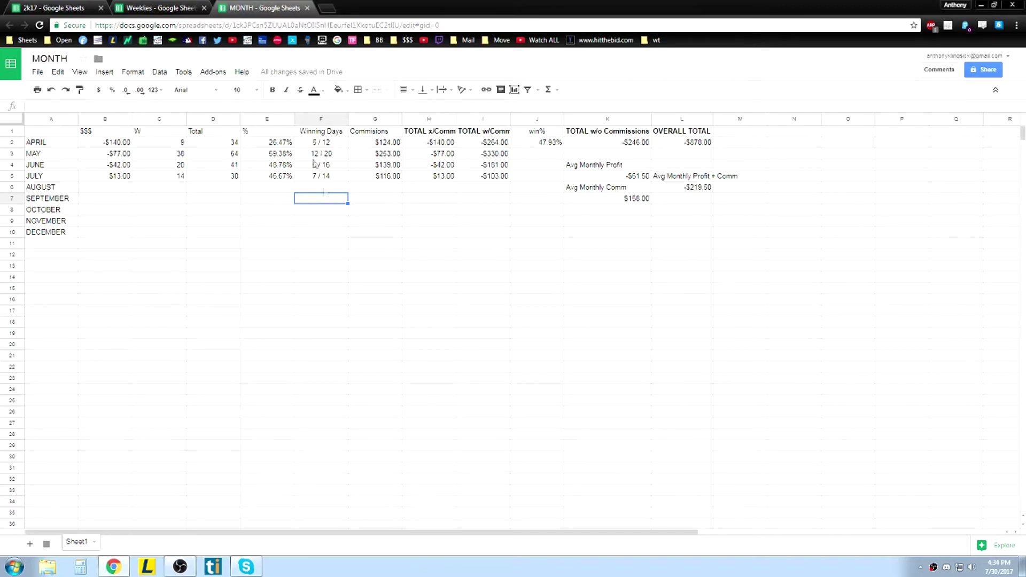
# Step: Return to the 2k17 journal and scroll to its statistics area
pyautogui.click(147, 9)
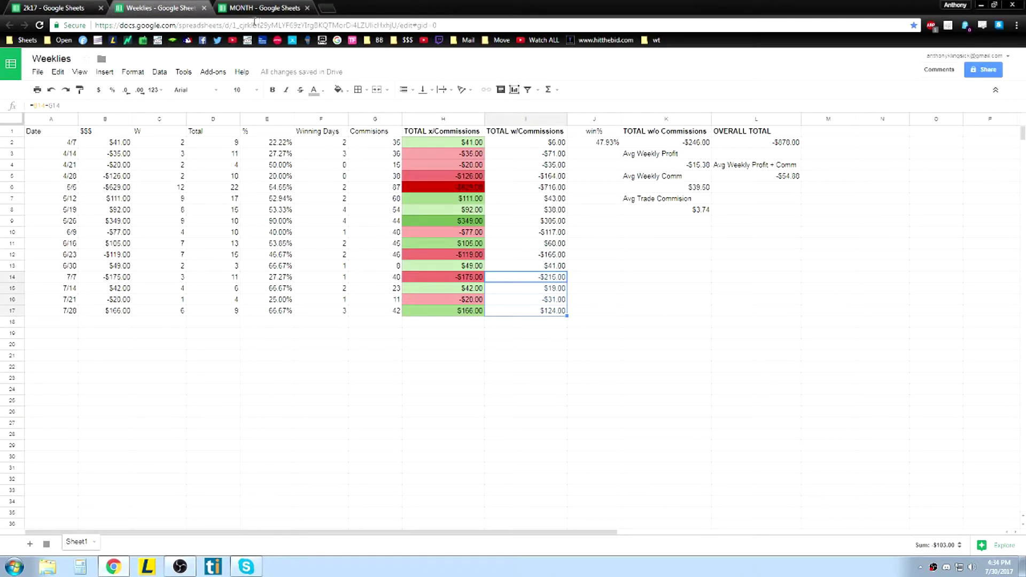
pyautogui.click(63, 9)
pyautogui.scroll(-6, 548, 266)
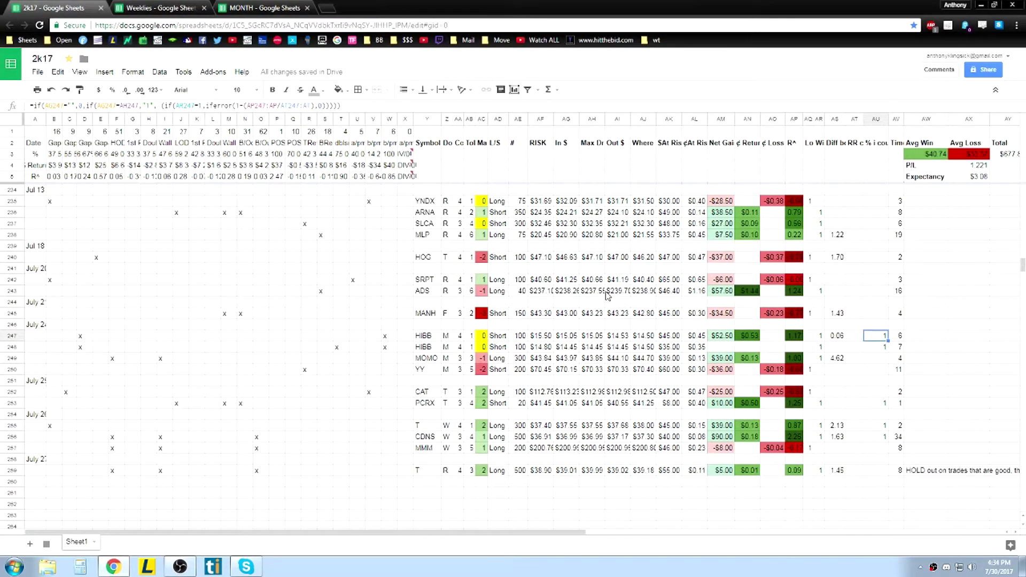
pyautogui.scroll(2, 840, 314)
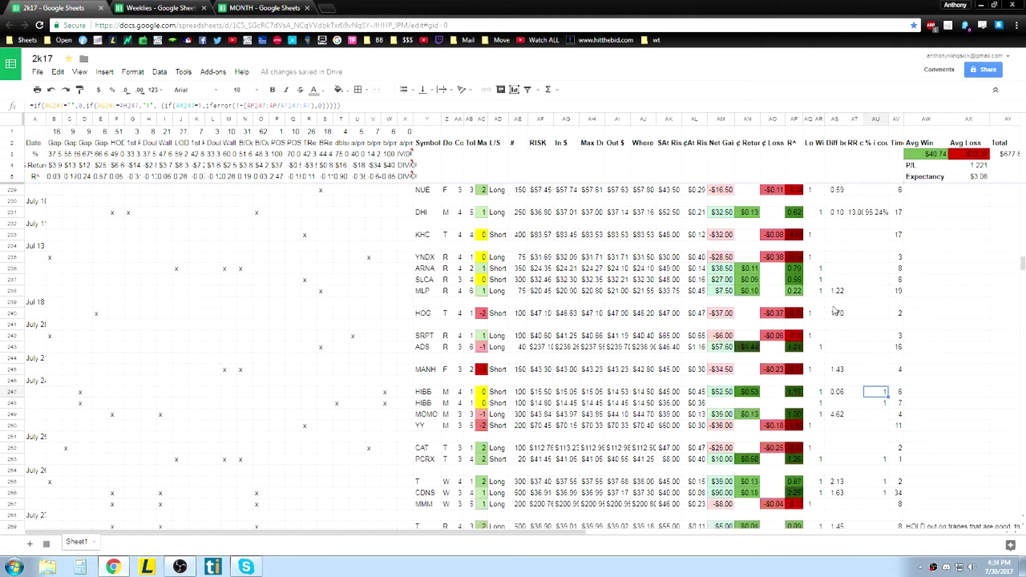
pyautogui.moveTo(508, 533); pyautogui.dragTo(1000, 508)
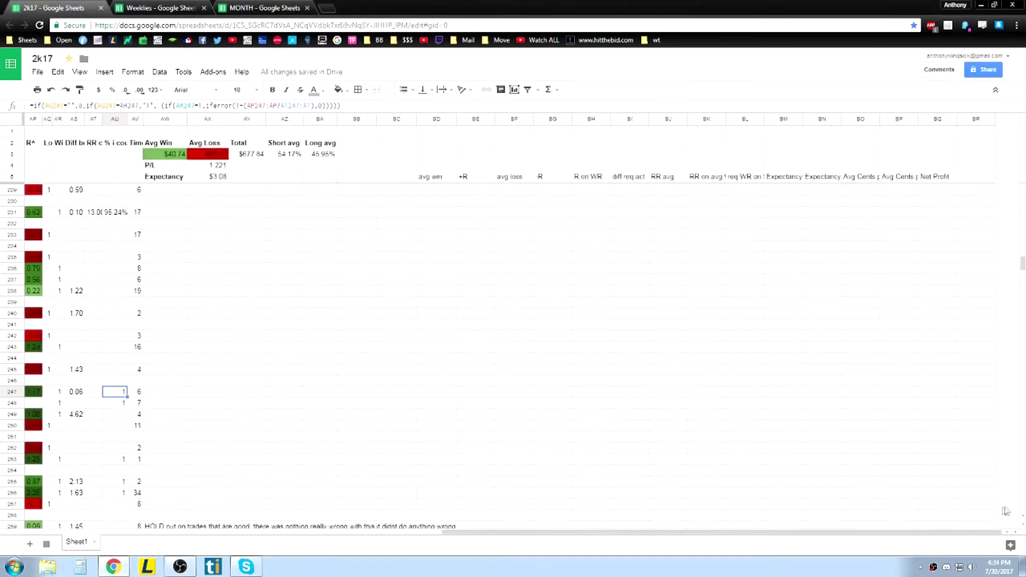
pyautogui.scroll(20, 891, 314)
pyautogui.scroll(20, 896, 338)
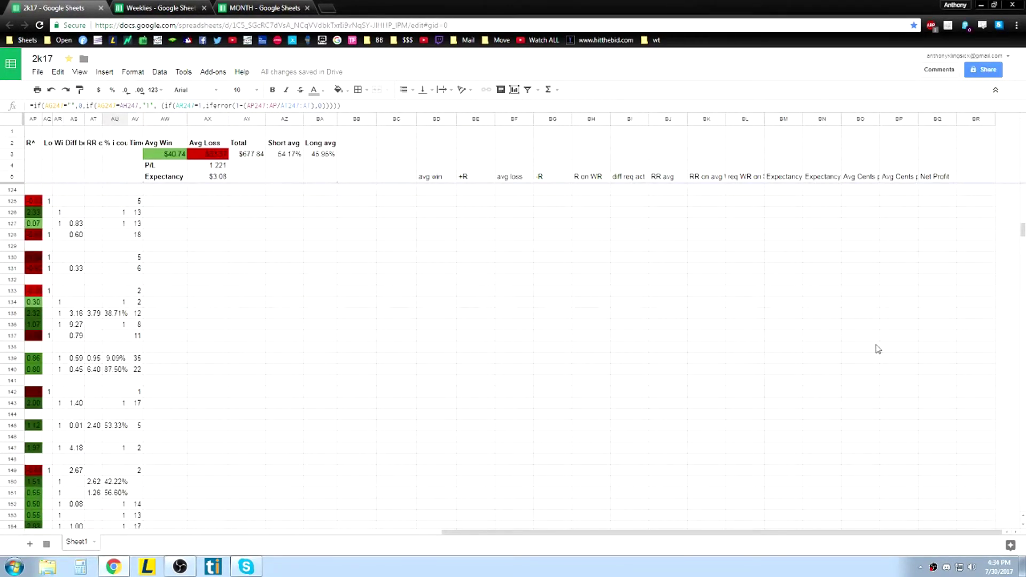
pyautogui.scroll(-1, 649, 363)
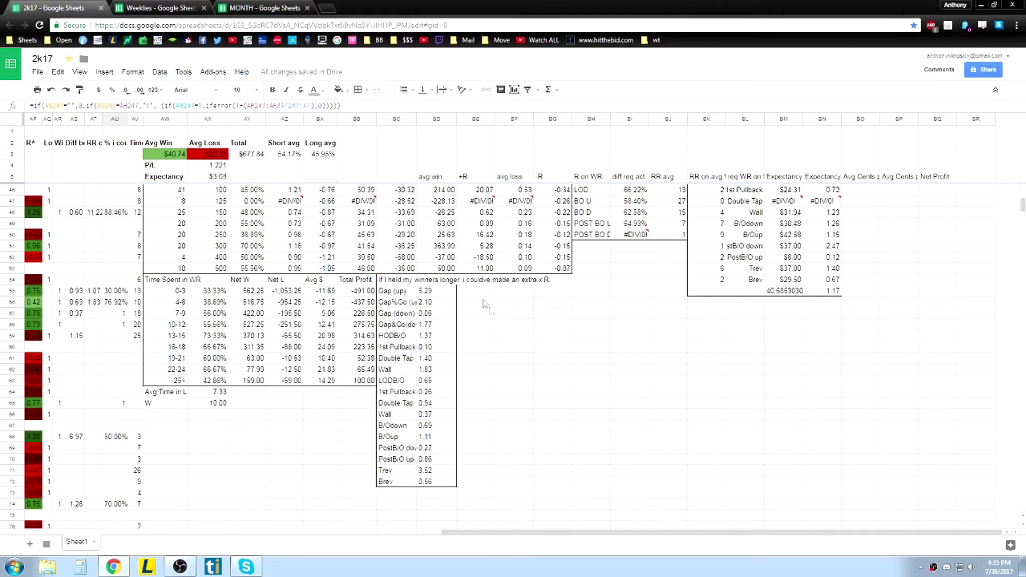
# Step: Select the Time Spent in WR table and sum the 0-3 and 4-6 bucket profits
pyautogui.moveTo(164, 291); pyautogui.dragTo(363, 385)
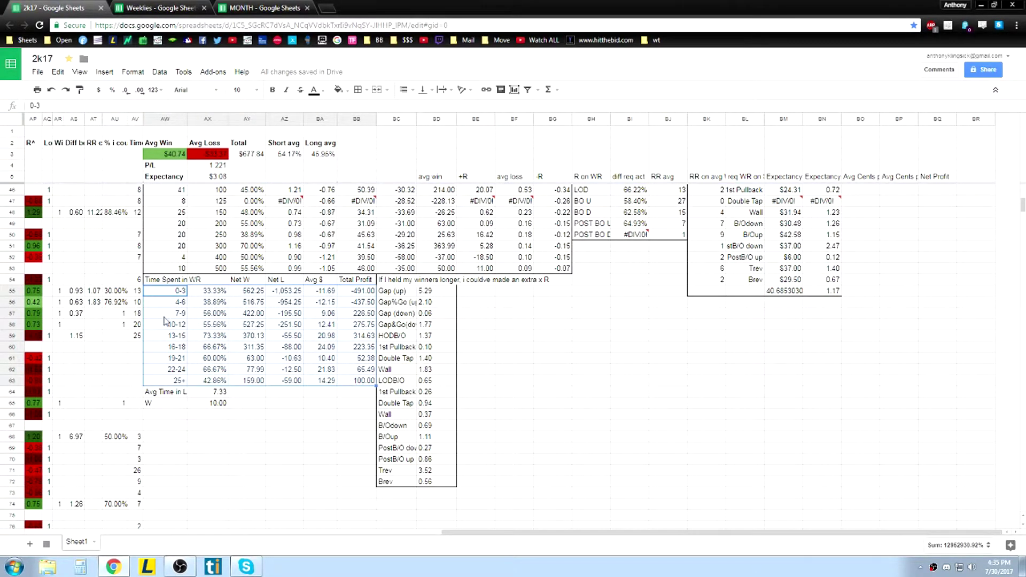
pyautogui.click(168, 310)
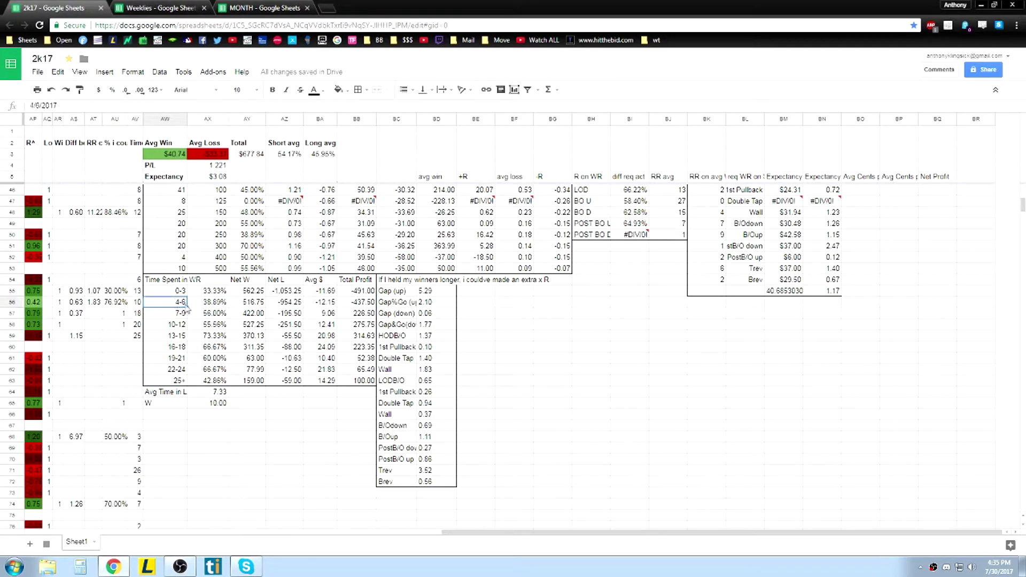
pyautogui.moveTo(355, 292); pyautogui.dragTo(339, 305)
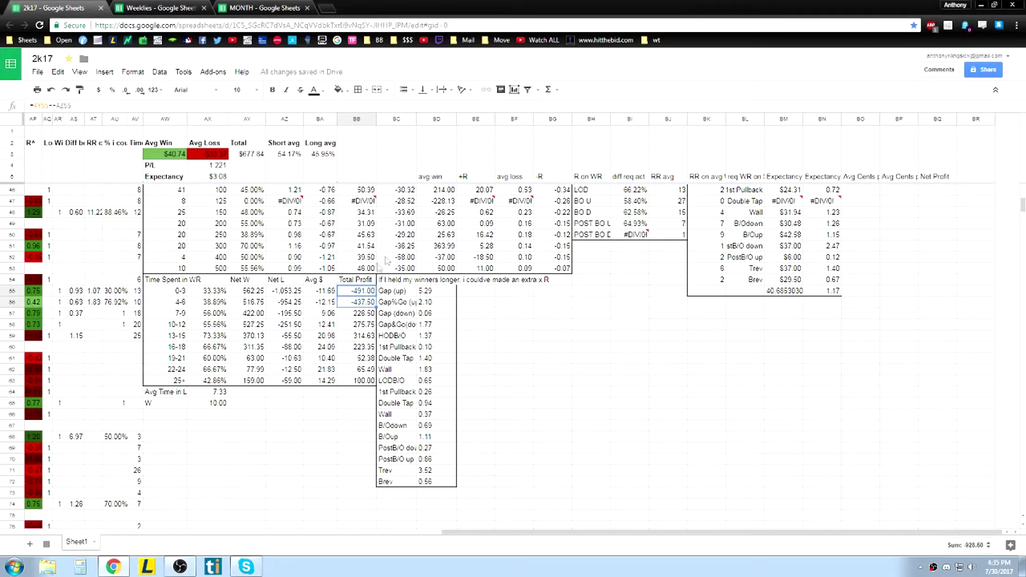
pyautogui.click(347, 320)
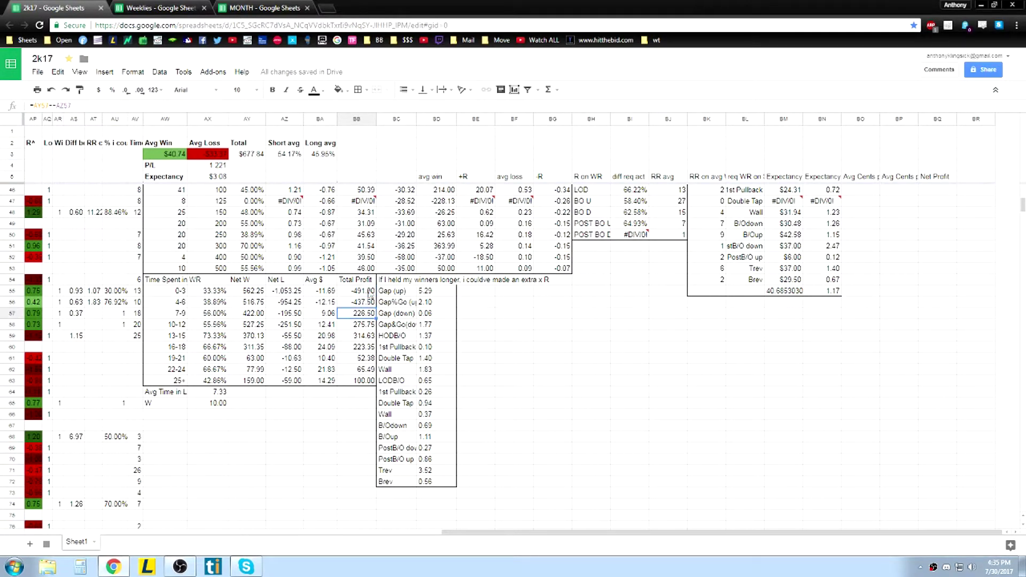
pyautogui.click(368, 293)
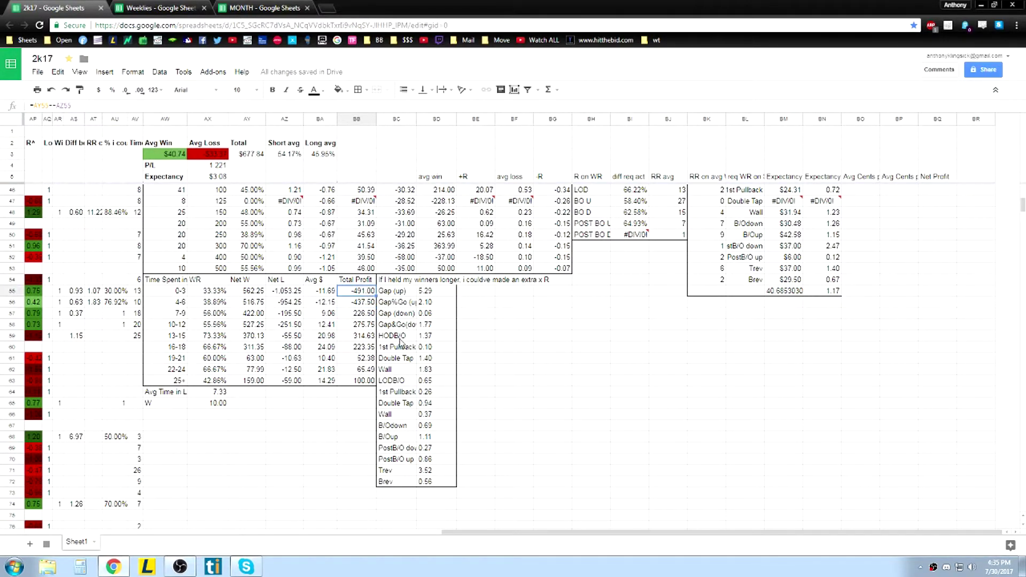
pyautogui.scroll(2, 374, 305)
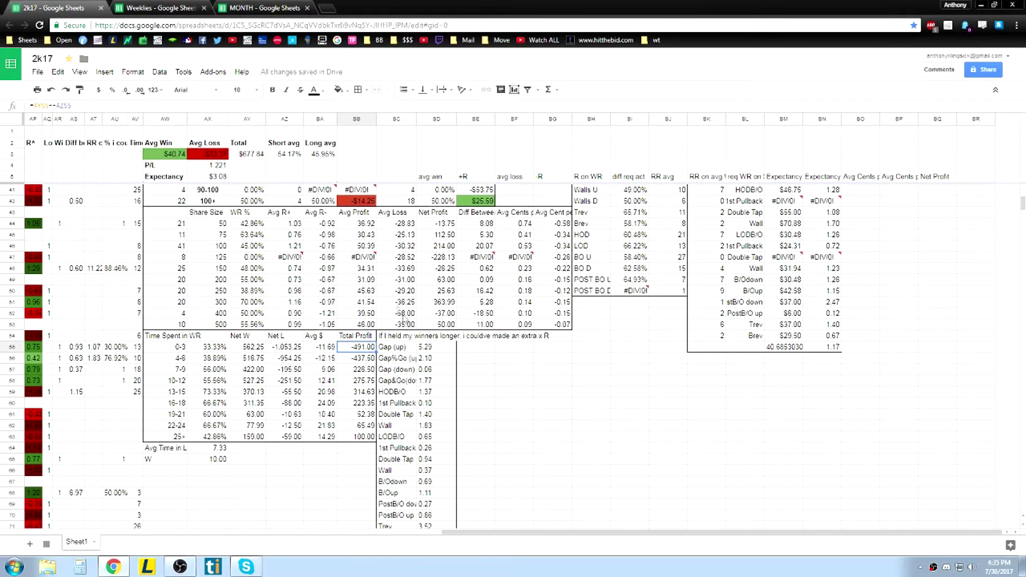
pyautogui.scroll(-1, 417, 342)
pyautogui.click(422, 324)
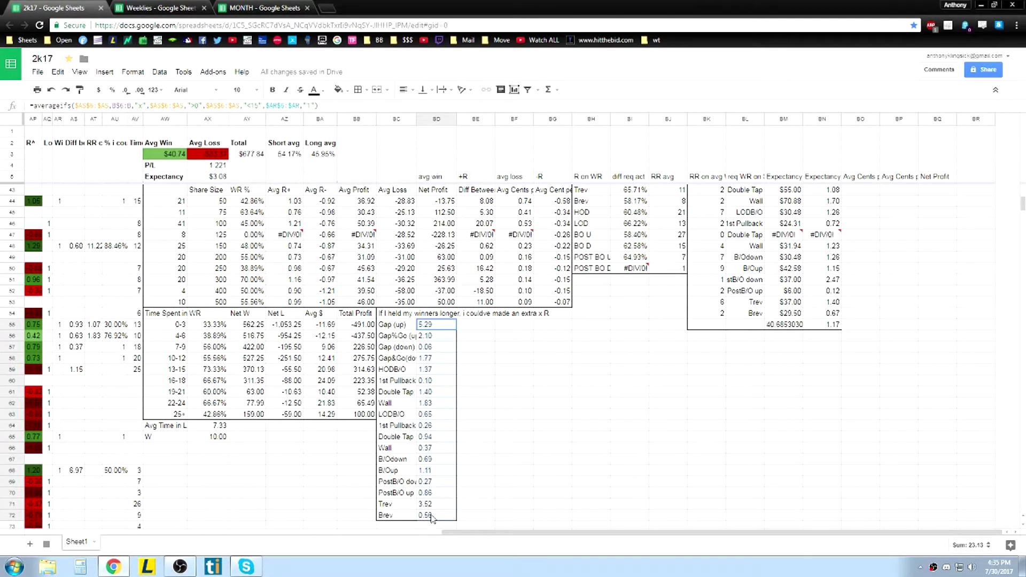
pyautogui.moveTo(500, 406); pyautogui.dragTo(470, 404)
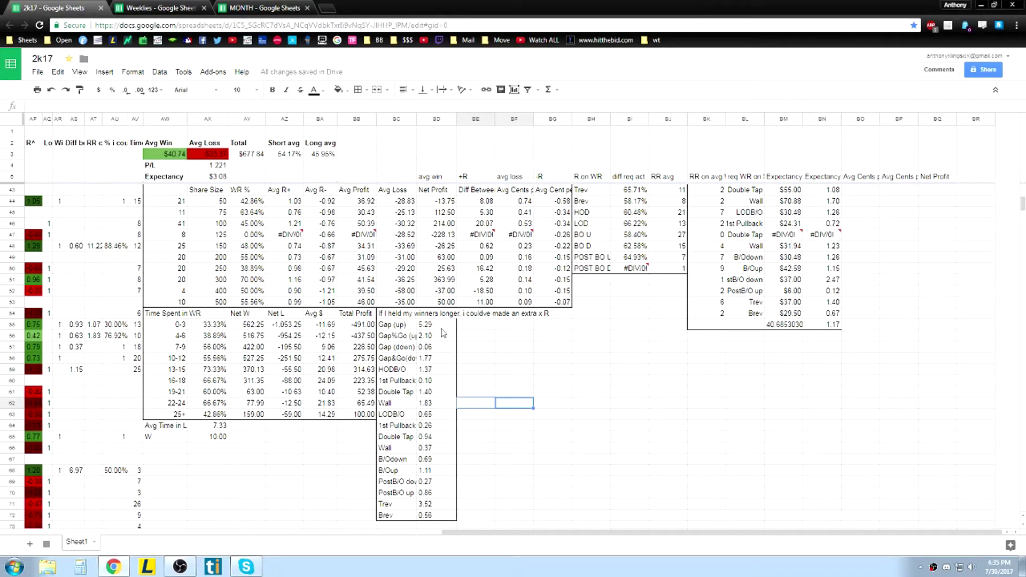
pyautogui.click(426, 326)
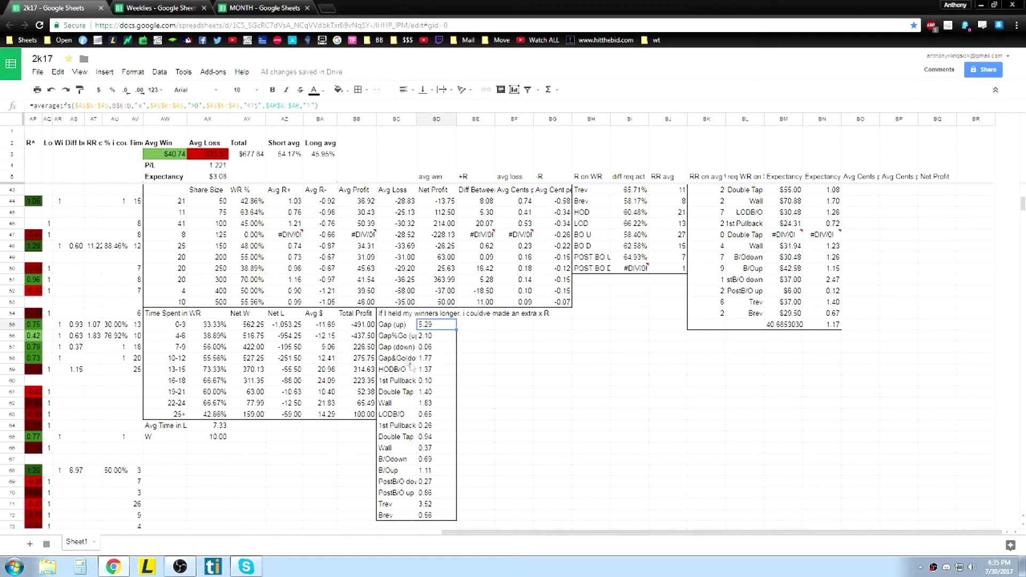
pyautogui.click(470, 326)
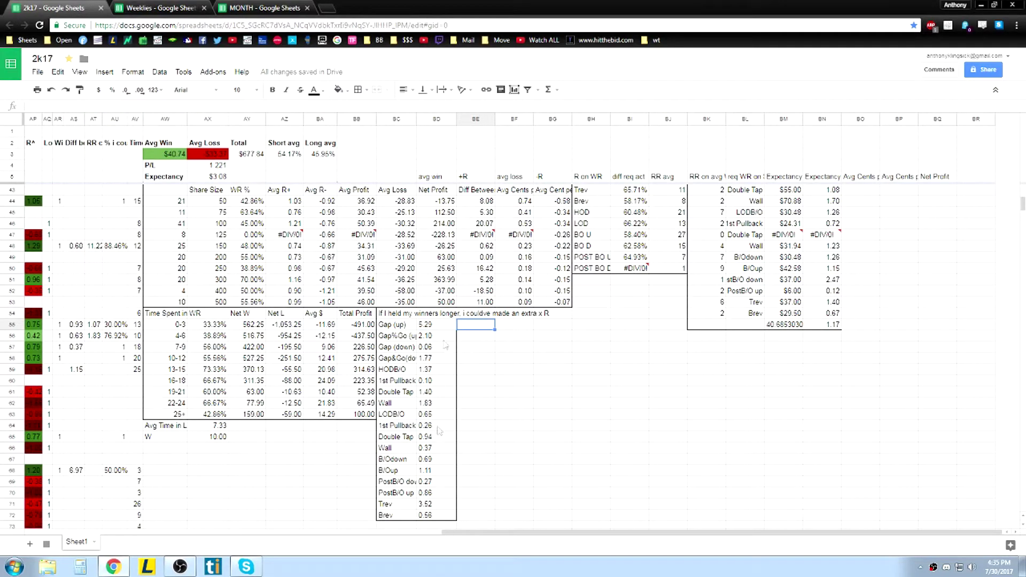
pyautogui.click(441, 325)
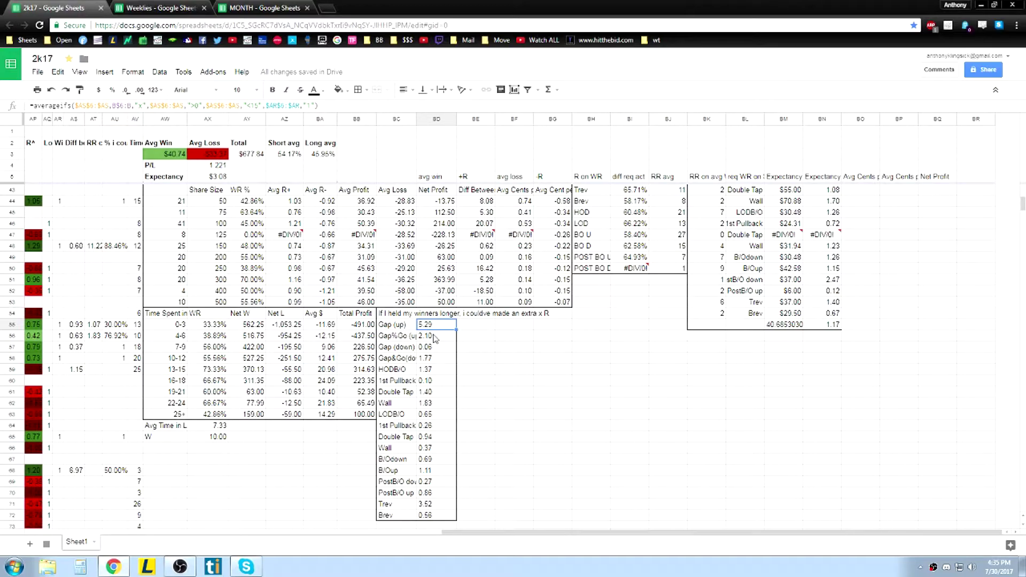
pyautogui.click(542, 316)
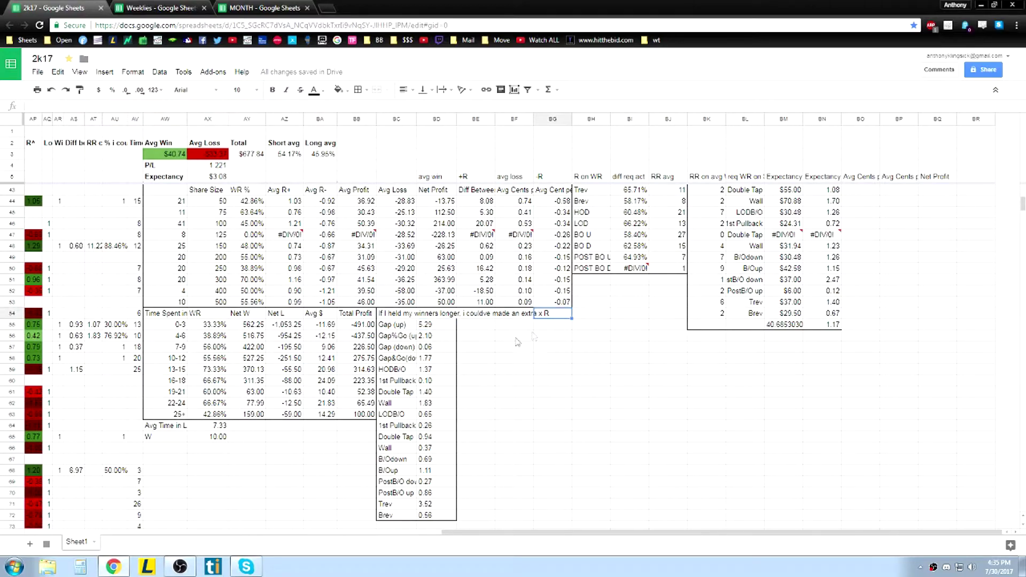
pyautogui.click(430, 335)
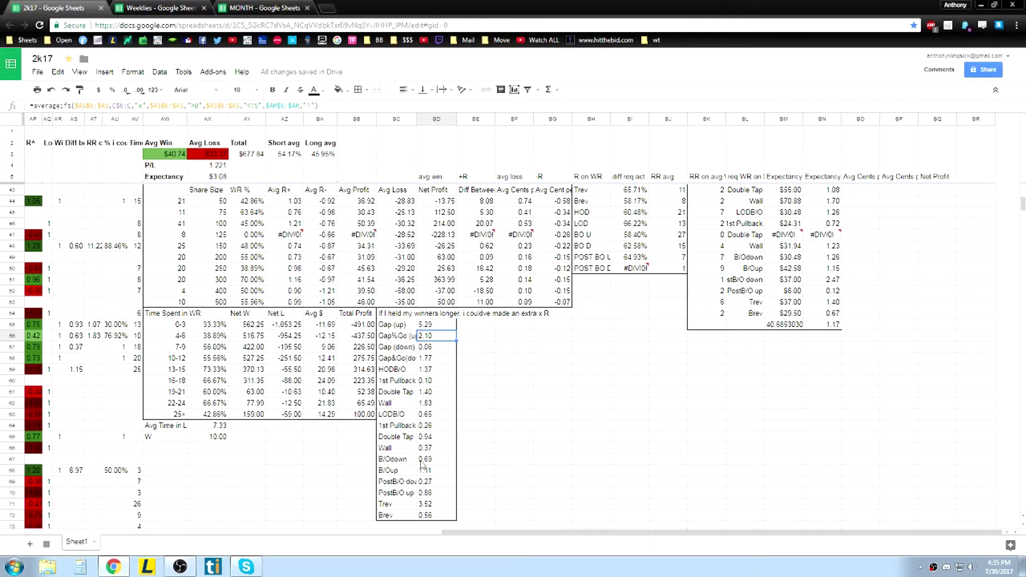
pyautogui.click(428, 327)
pyautogui.click(428, 495)
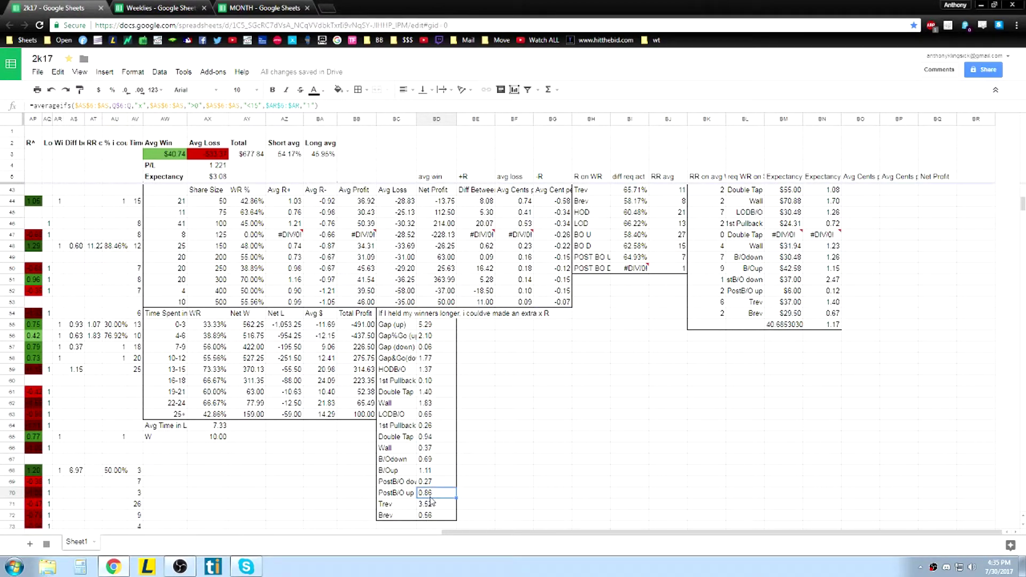
pyautogui.click(429, 503)
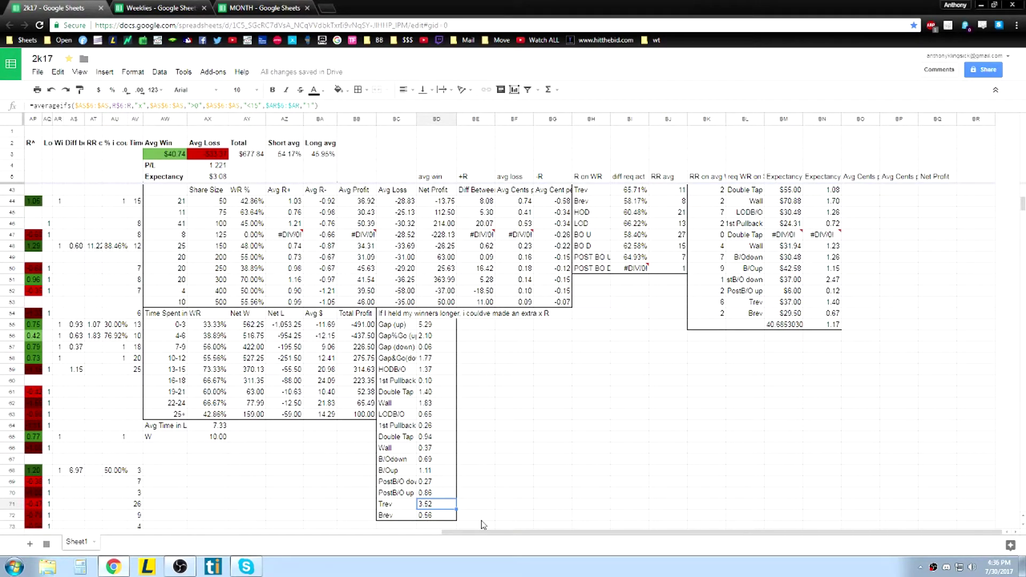
# Step: Select the No Drawdown Trades column and Move SL table, then check BO U and Walls D win rates
pyautogui.scroll(5, 391, 329)
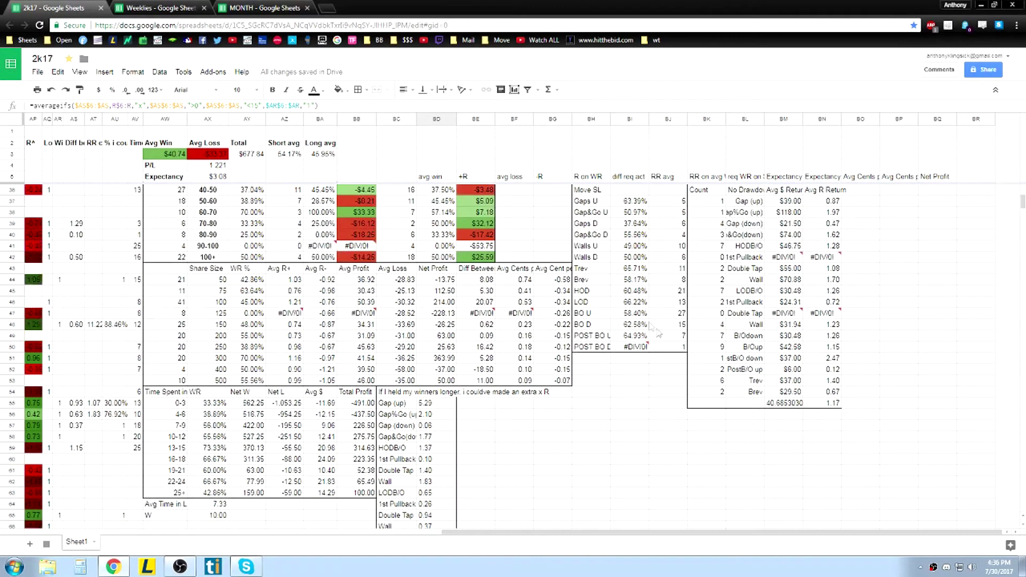
pyautogui.scroll(-1, 740, 315)
pyautogui.click(744, 259)
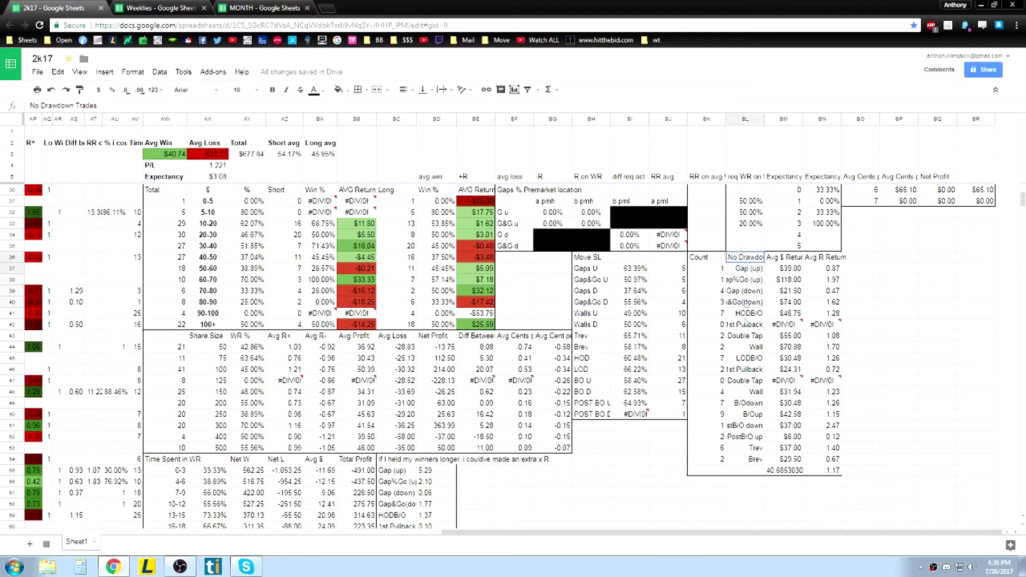
pyautogui.keyDown('shift'); pyautogui.click(746, 459); pyautogui.keyUp('shift')
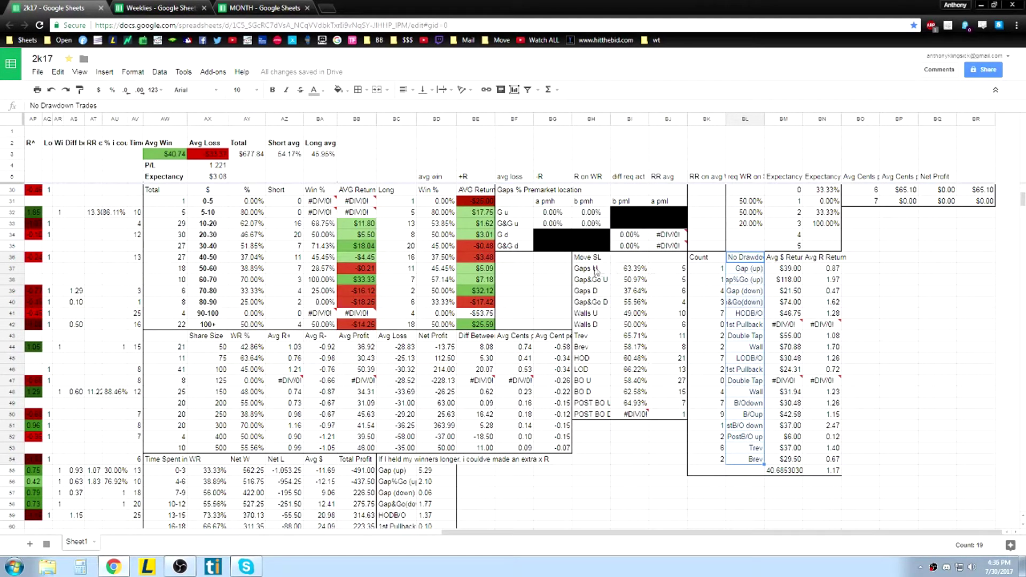
pyautogui.moveTo(593, 267); pyautogui.dragTo(671, 414)
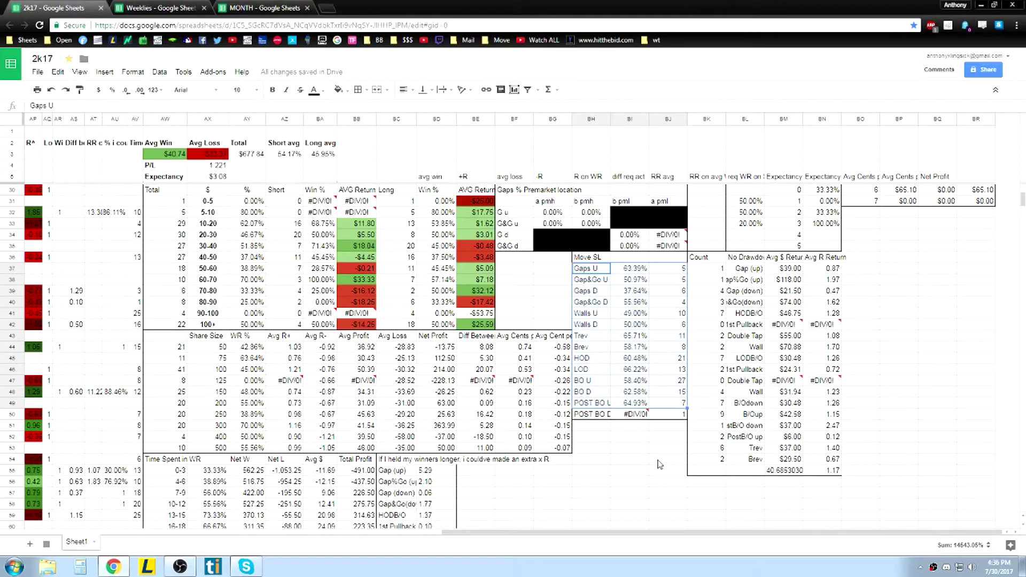
pyautogui.click(593, 383)
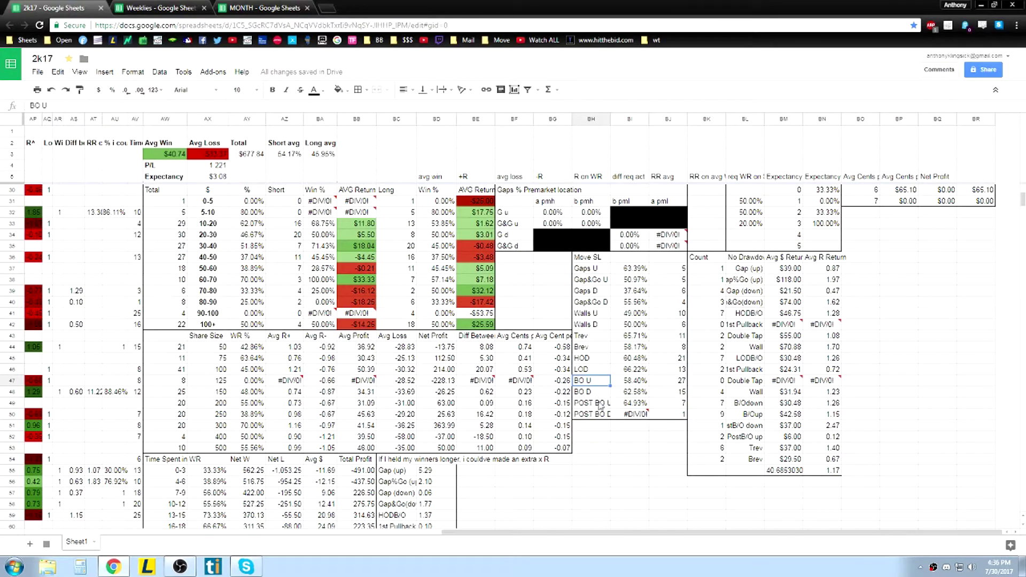
pyautogui.click(636, 383)
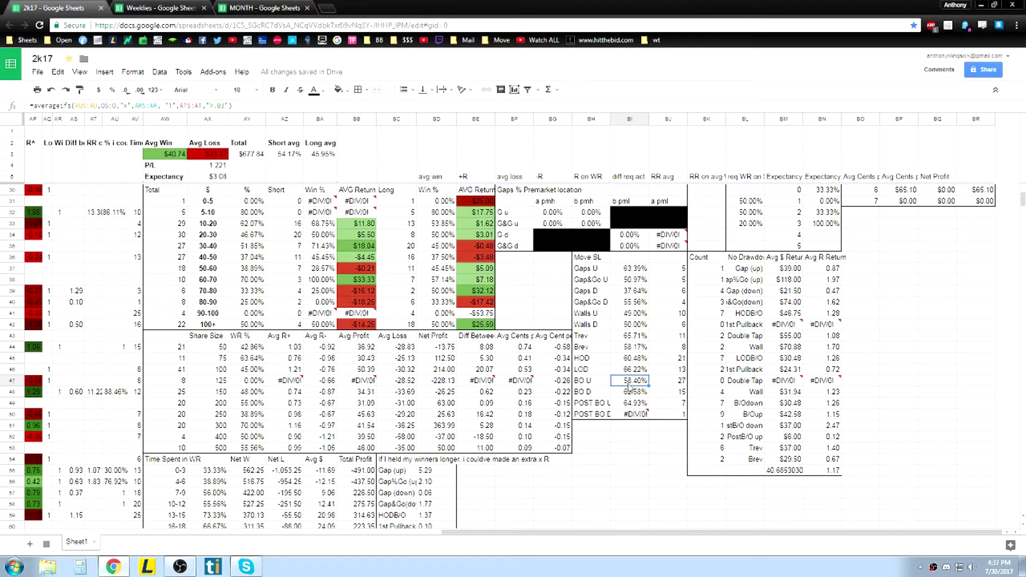
pyautogui.click(632, 327)
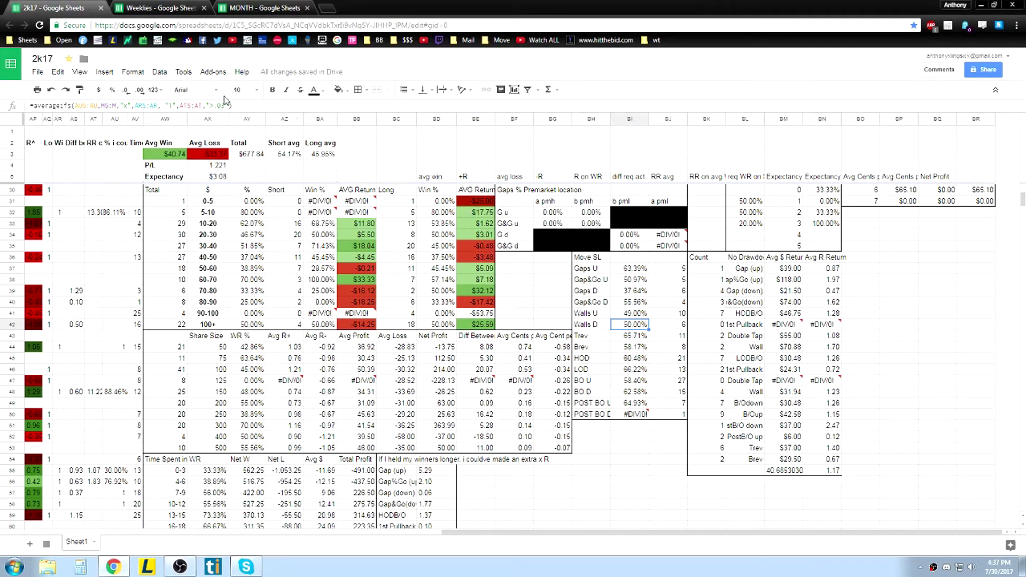
pyautogui.click(284, 8)
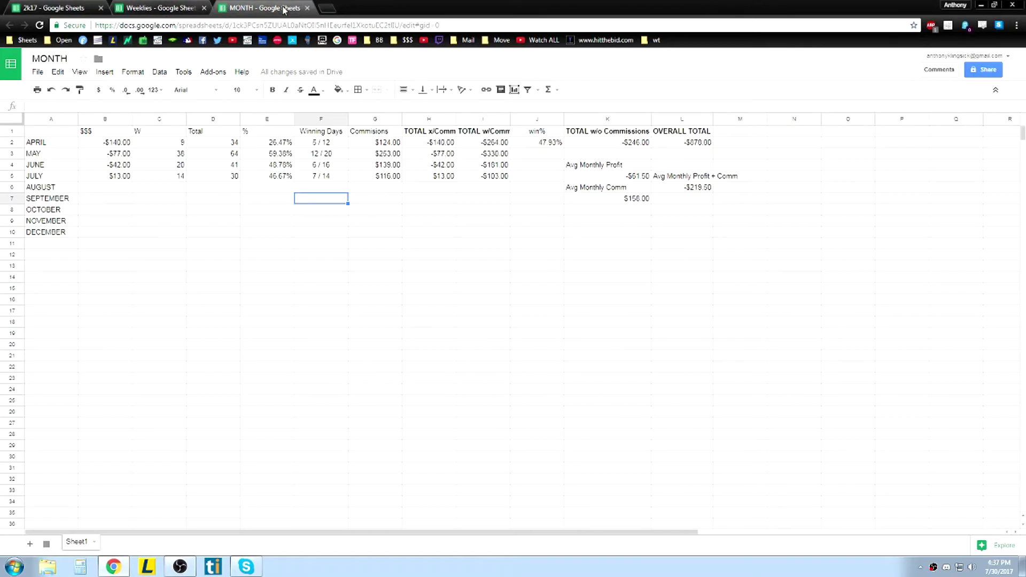
pyautogui.click(120, 178)
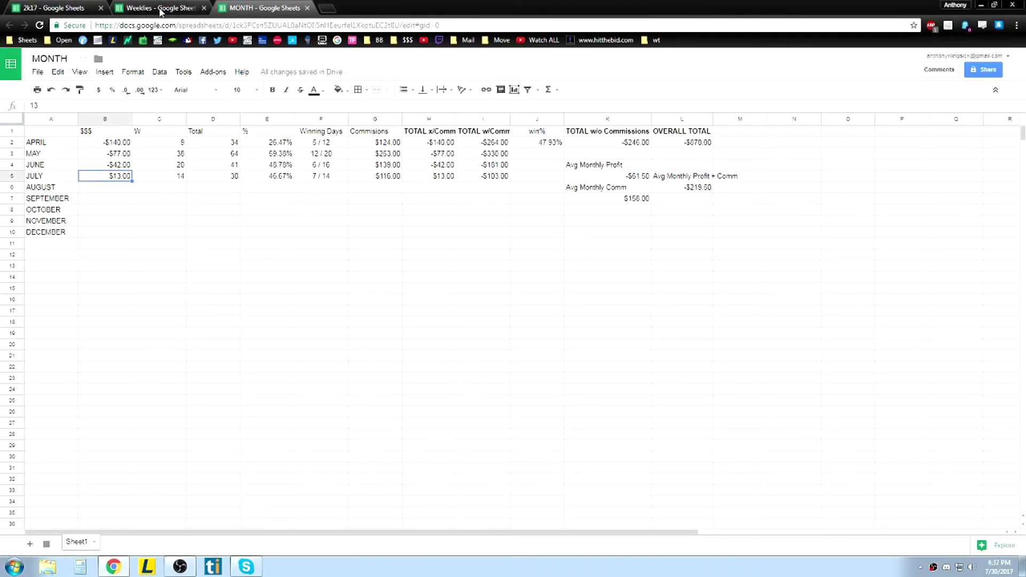
pyautogui.click(110, 148)
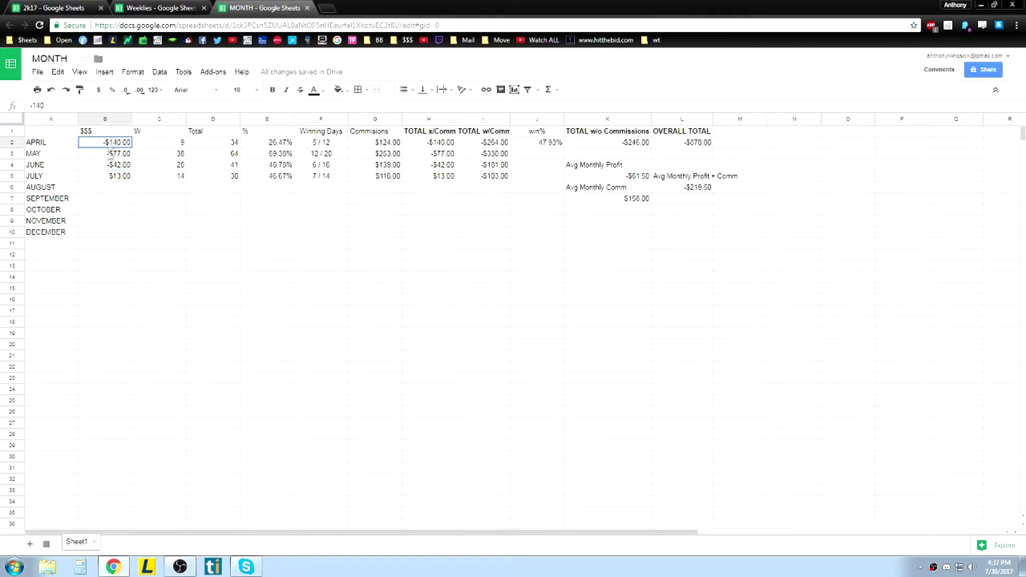
pyautogui.click(171, 210)
pyautogui.click(155, 8)
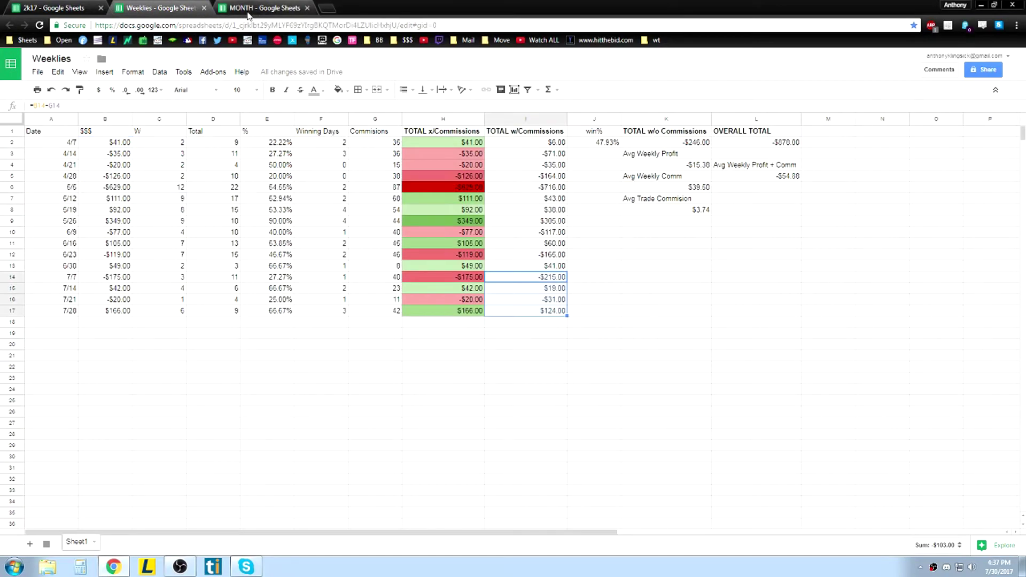
pyautogui.click(481, 324)
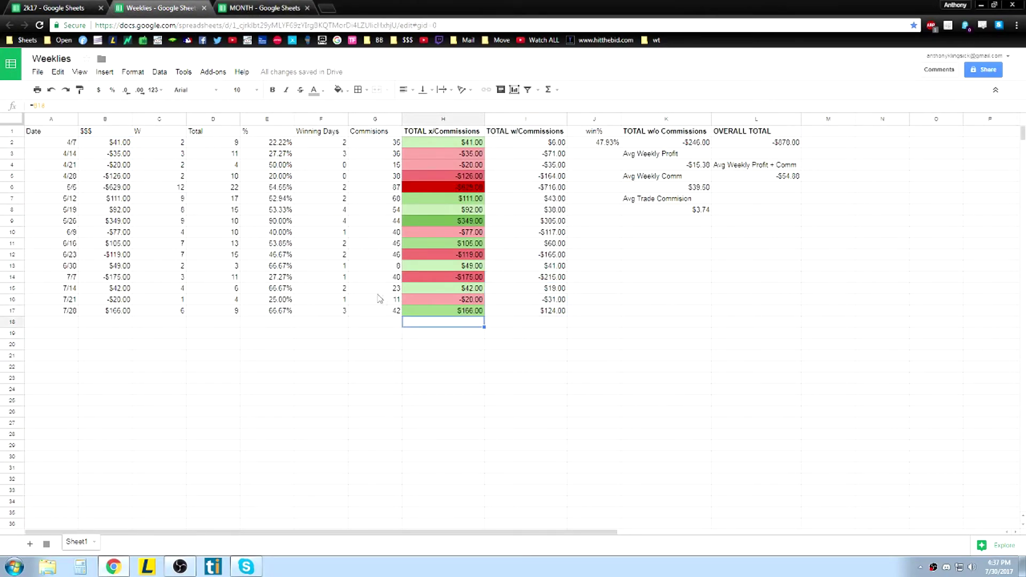
pyautogui.click(249, 12)
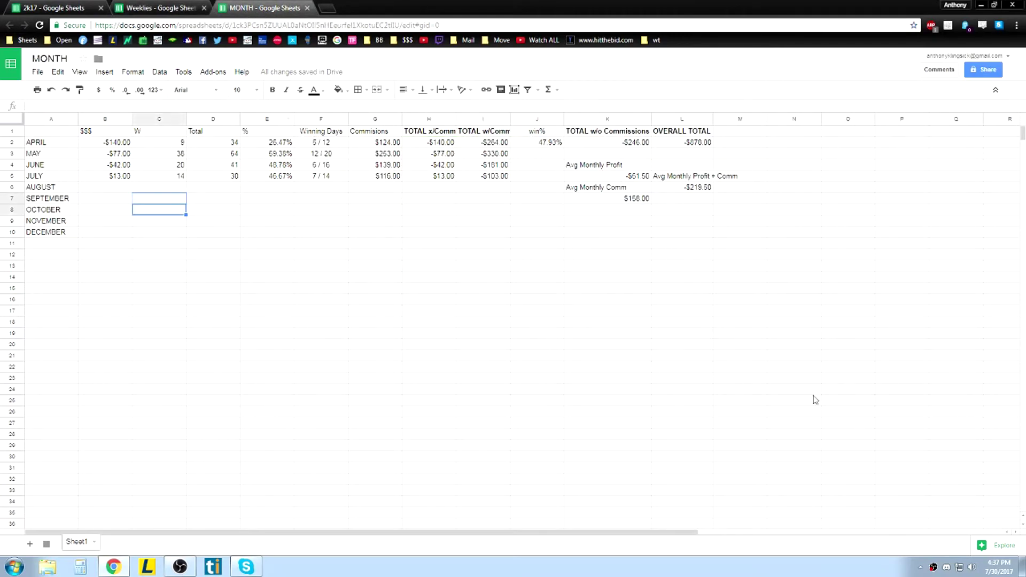
pyautogui.click(974, 567)
pyautogui.click(1007, 567)
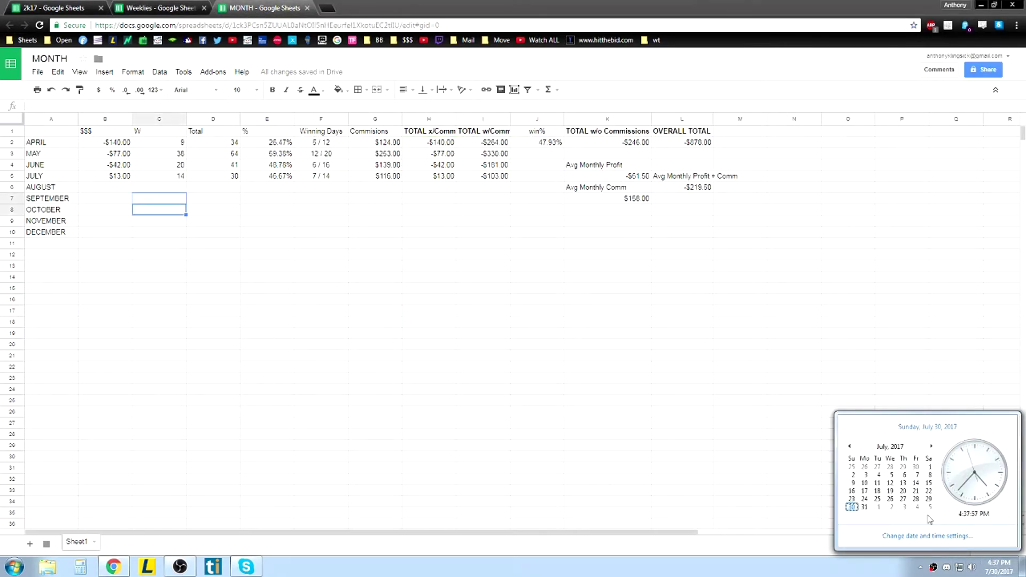
pyautogui.click(931, 446)
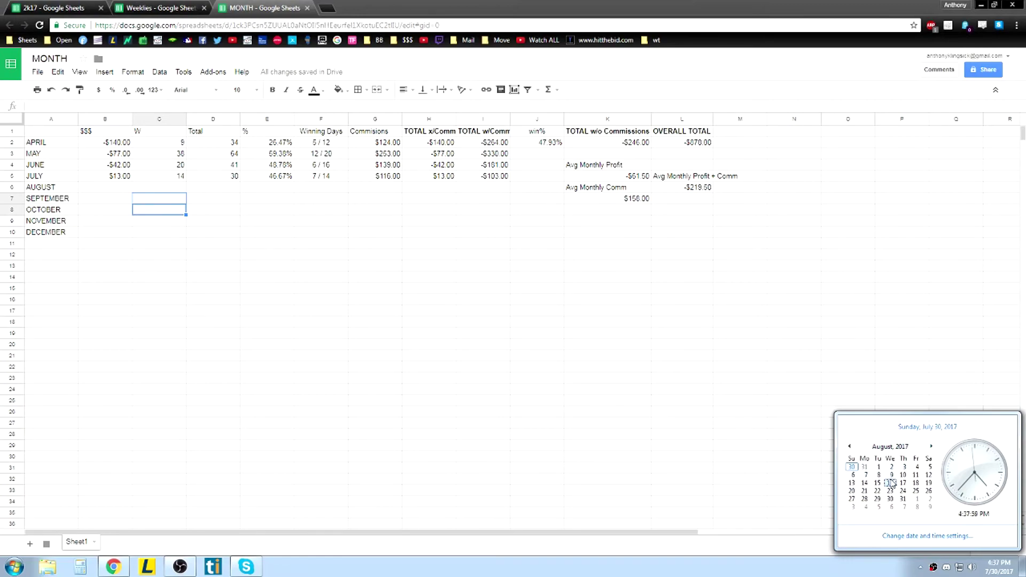
pyautogui.click(800, 338)
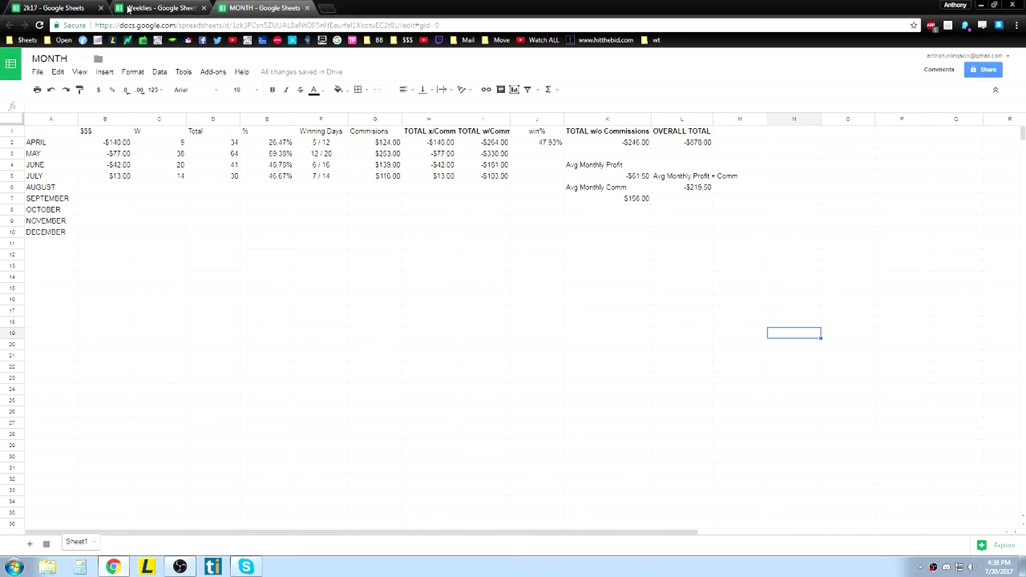
pyautogui.click(160, 9)
# Step: Go back to the 2k17 journal and scroll down to the average losing-trade time of 7.93
pyautogui.click(53, 8)
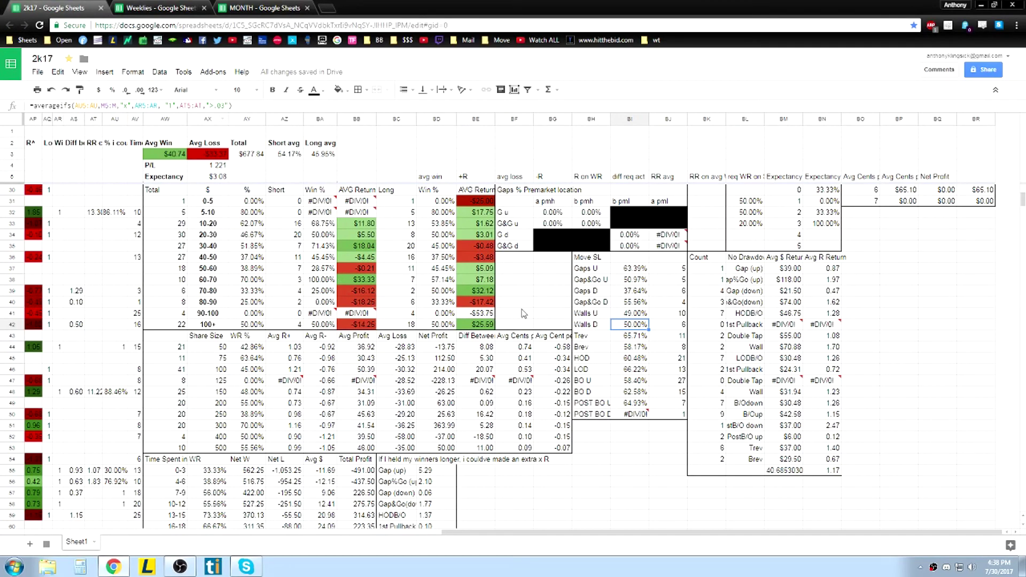
pyautogui.scroll(-1, 646, 304)
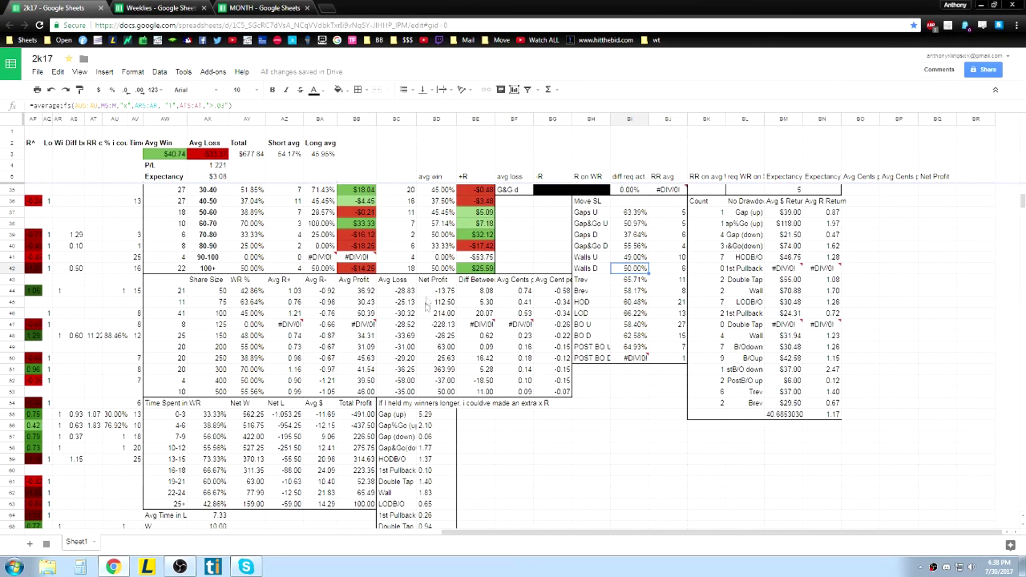